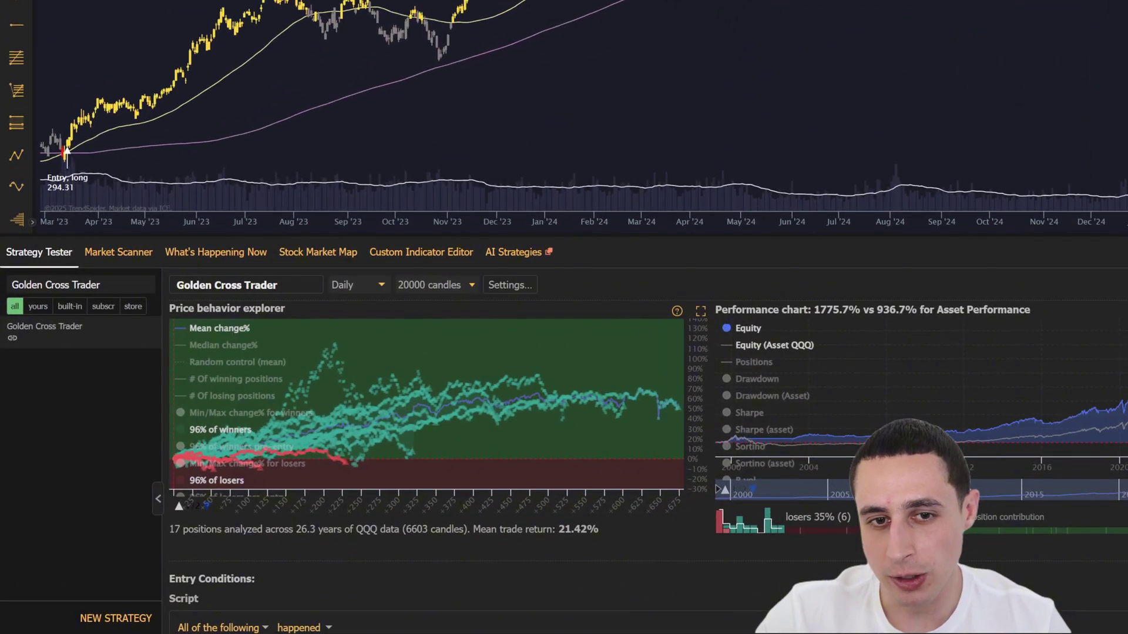
Step: Mark the 26.3 years analysed, then collapse the backtest results so the QQQ chart fills the window
{"action": "left_click_drag", "start_coordinate": [157, 568], "coordinate": [214, 568]}
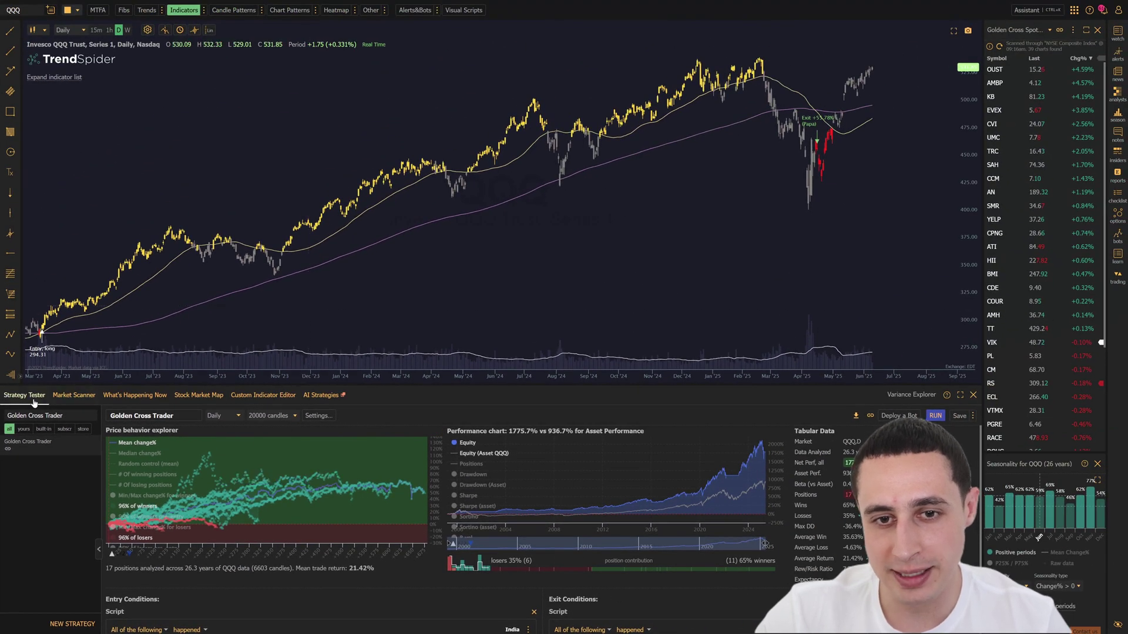
{"action": "left_click", "coordinate": [24, 395]}
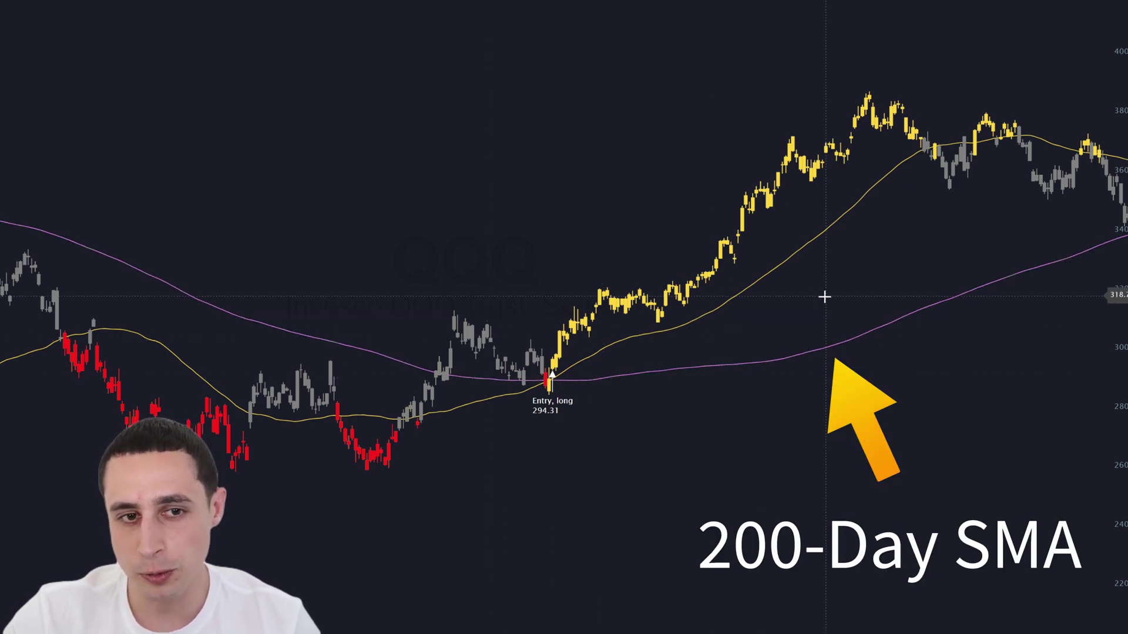
Step: Pan QQQ's chart to the later exits, then view the Performance chart and Price behavior explorer full screen
{"action": "left_click_drag", "start_coordinate": [823, 297], "coordinate": [526, 402]}
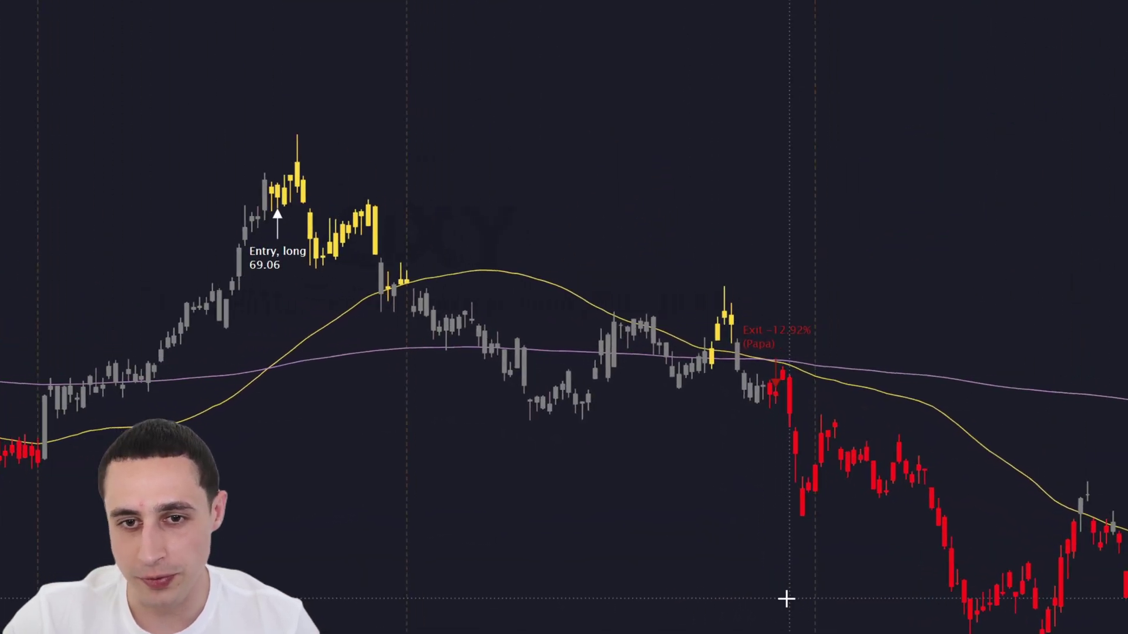
{"action": "left_click_drag", "start_coordinate": [742, 592], "coordinate": [733, 590]}
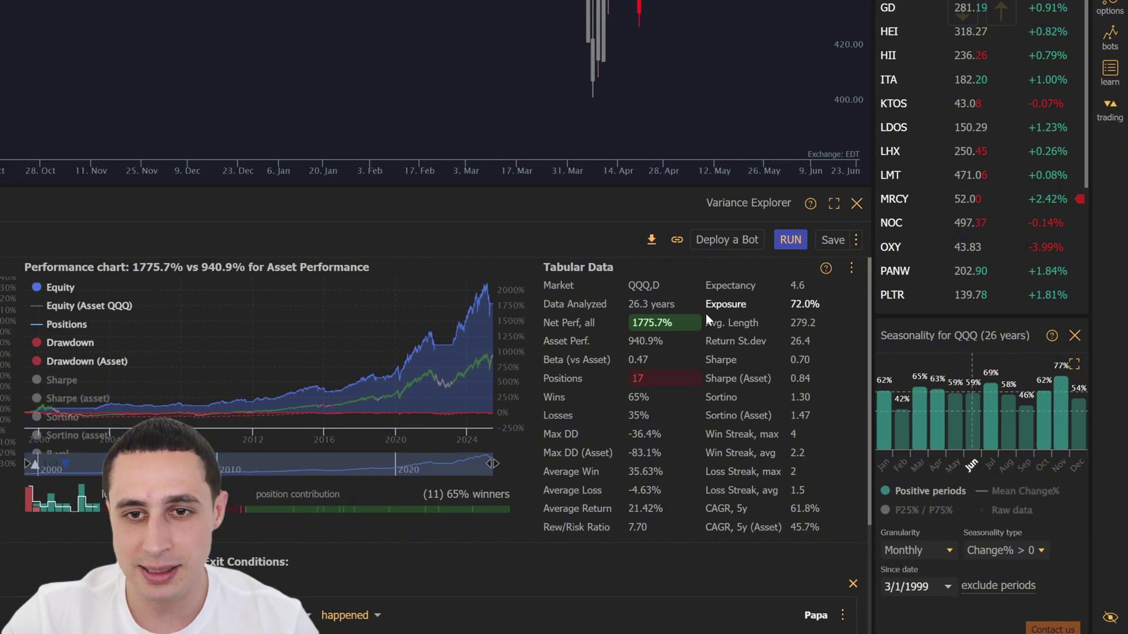
{"action": "left_click", "coordinate": [743, 405]}
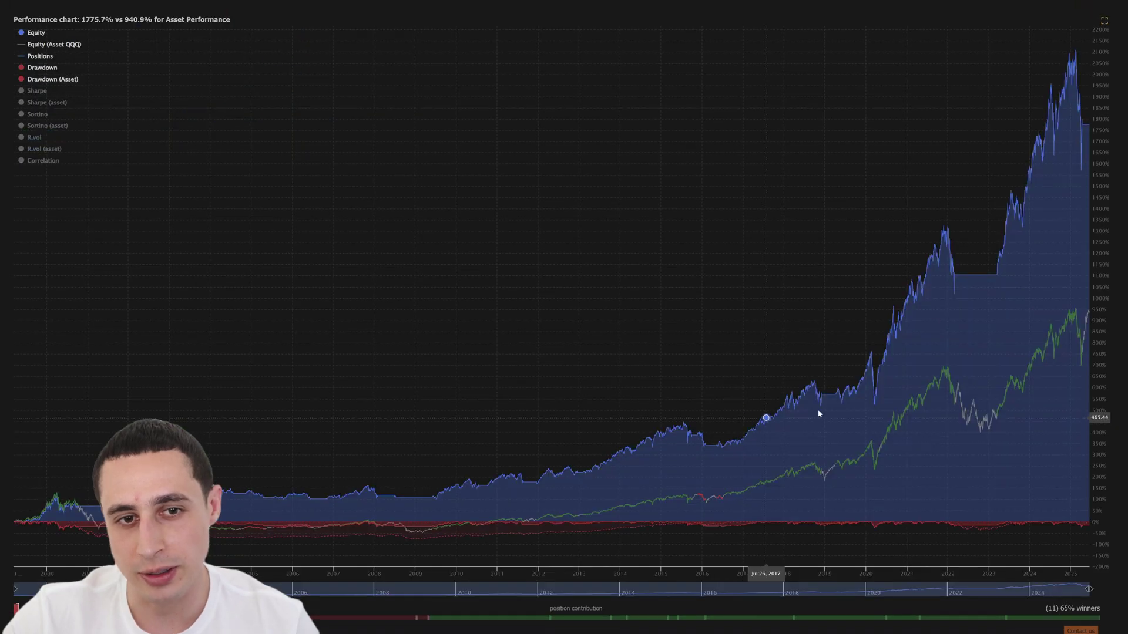
{"action": "left_click", "coordinate": [1104, 22]}
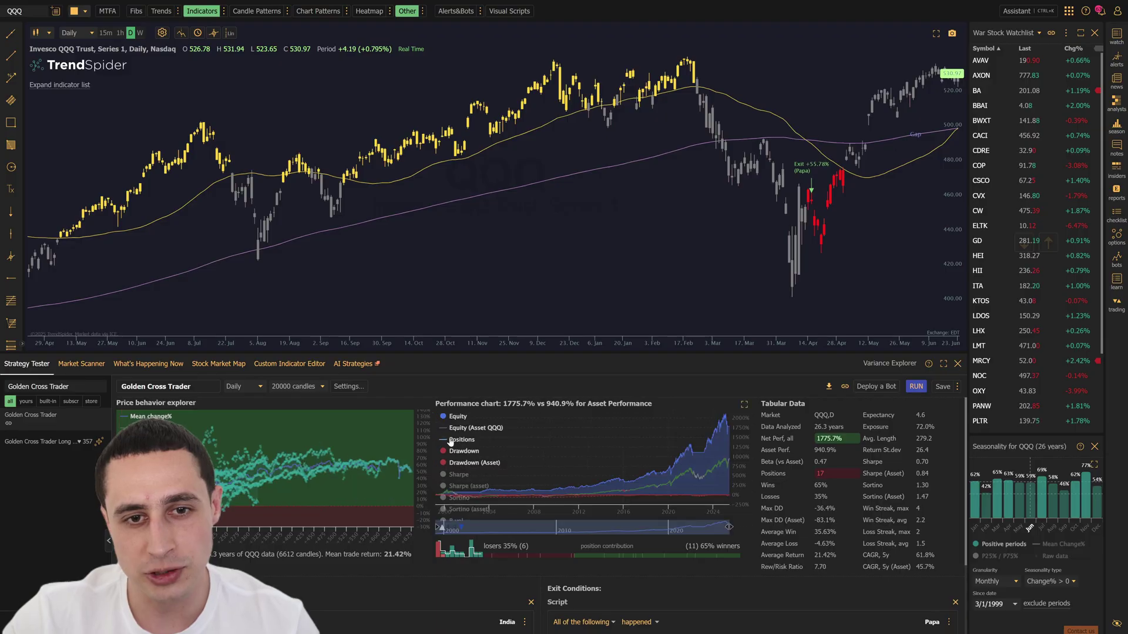
{"action": "left_click", "coordinate": [424, 407]}
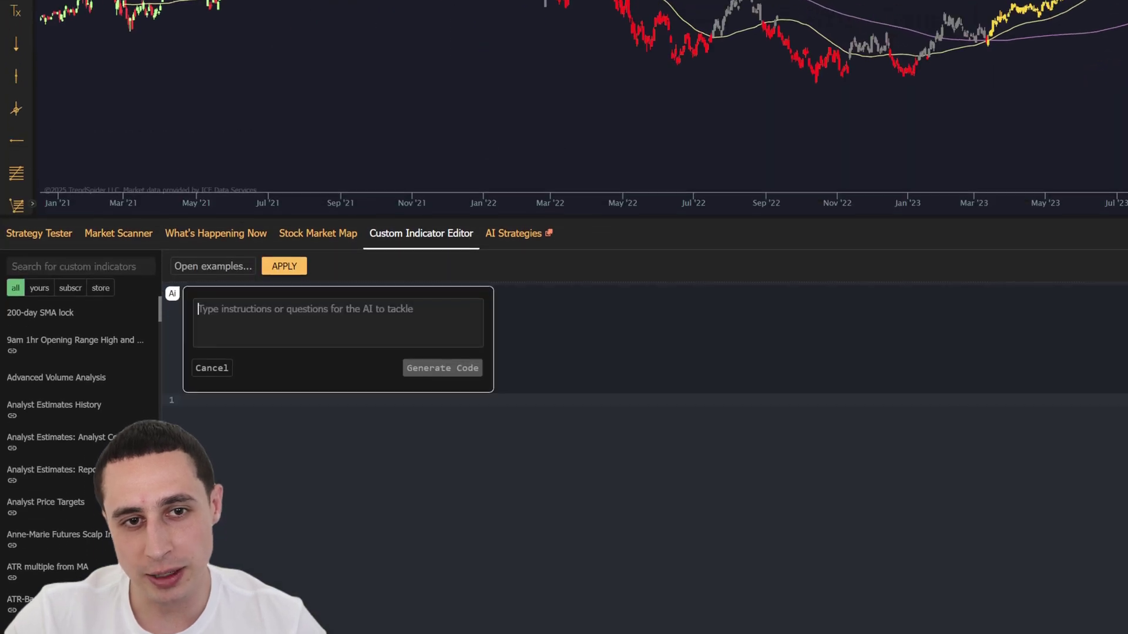
Step: Generate AI indicator code from the pasted golden/death cross candle description and accept it
{"action": "key", "text": "ctrl+v"}
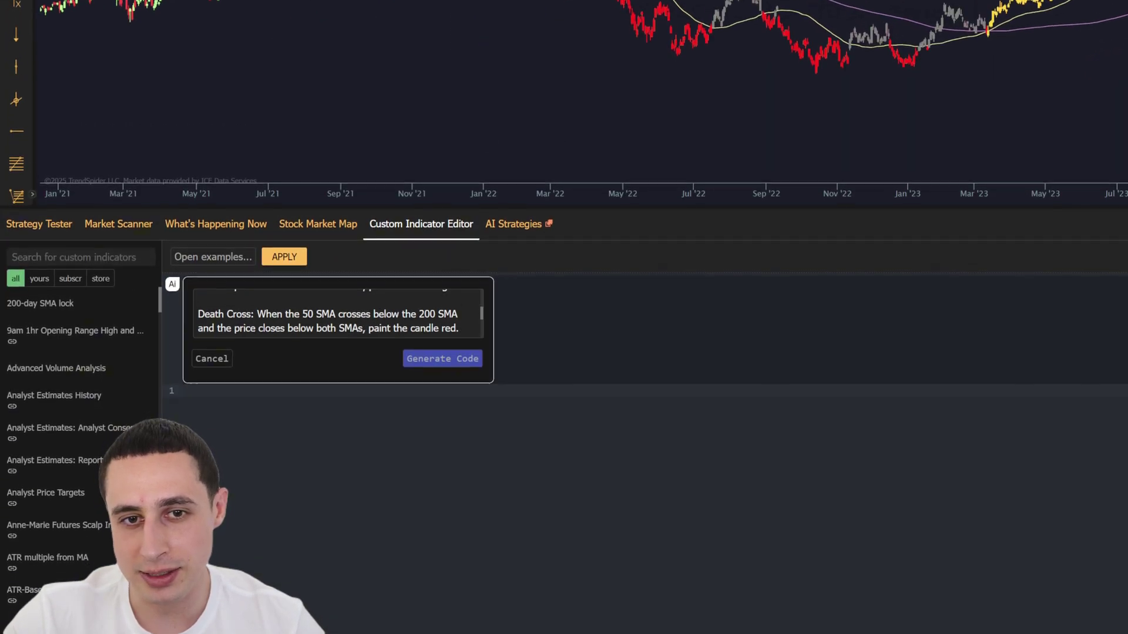
{"action": "left_click", "coordinate": [438, 364]}
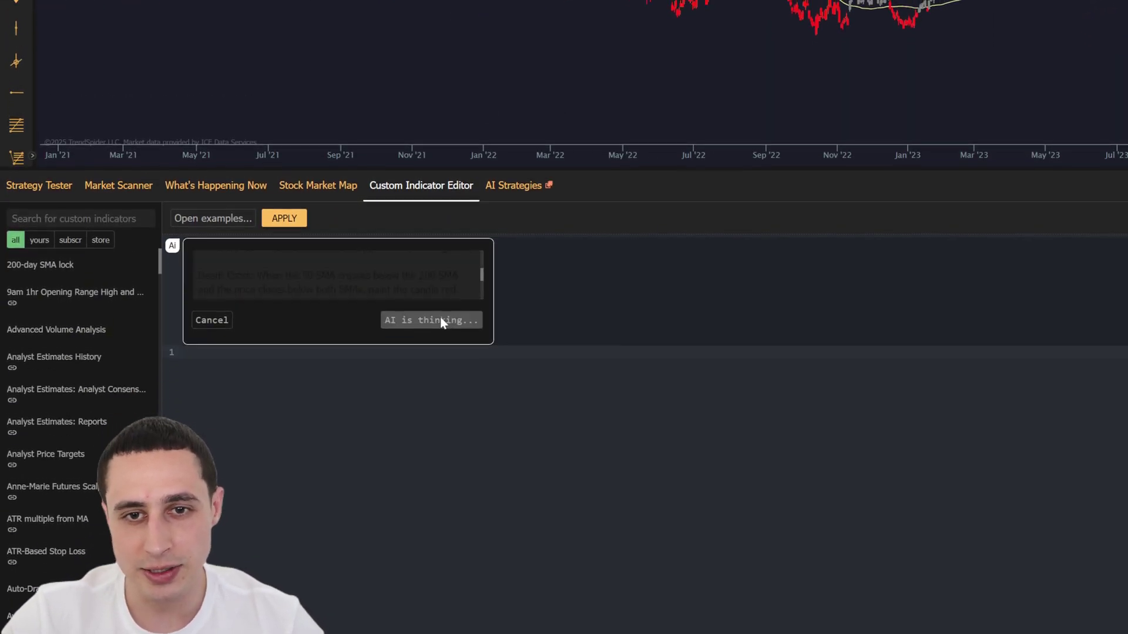
{"action": "left_click", "coordinate": [443, 321]}
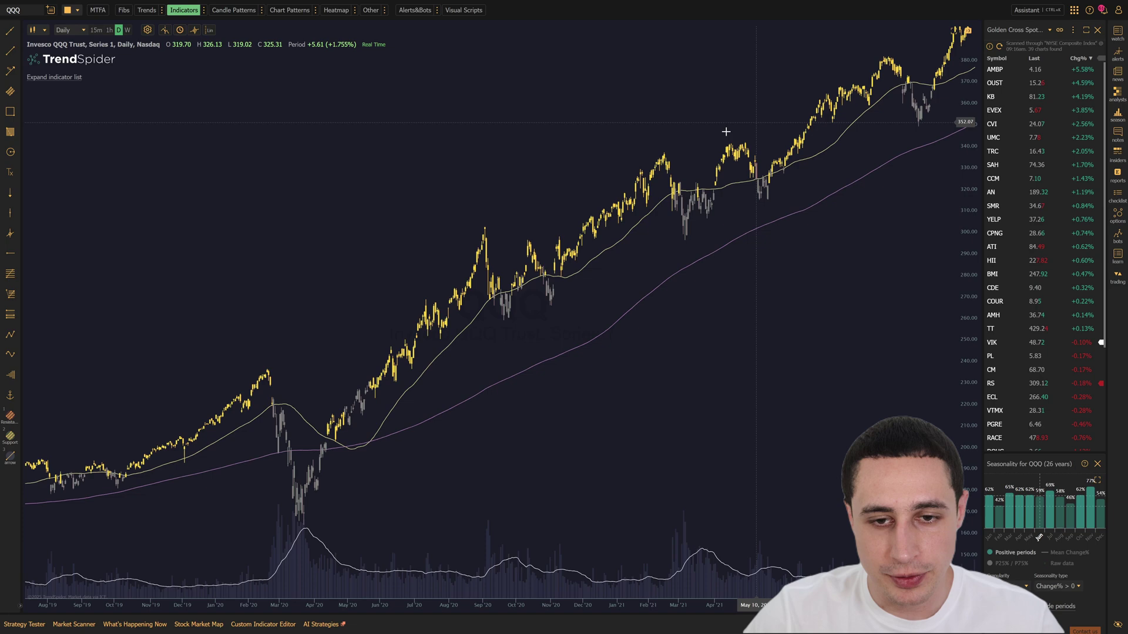
Step: Drag QQQ's chart back to bring the 2019–2021 stretch into view
{"action": "left_click_drag", "start_coordinate": [644, 156], "coordinate": [184, 194]}
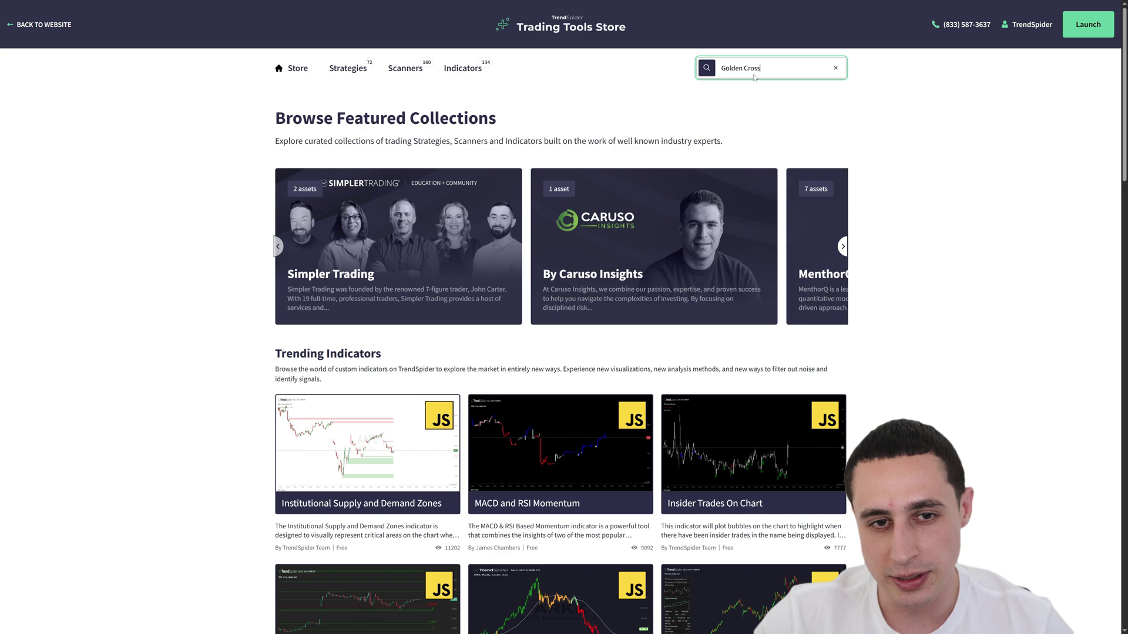
Step: Search the store for Golden Cross and add the Golden / Death Cross Painter to TrendSpider
{"action": "key", "text": "Return"}
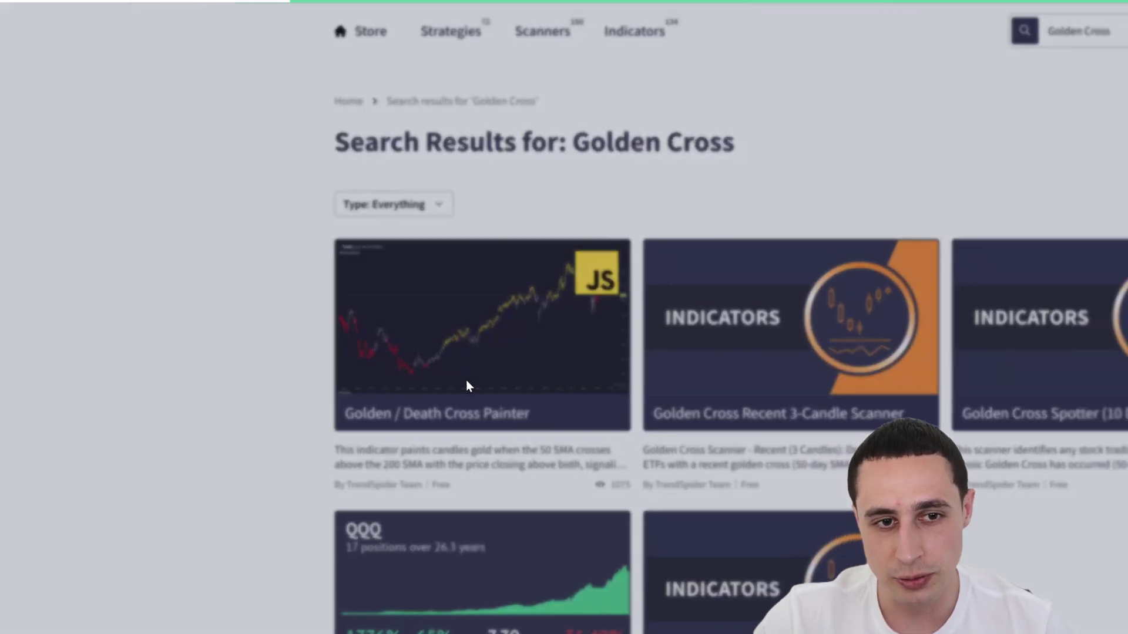
{"action": "left_click", "coordinate": [513, 386]}
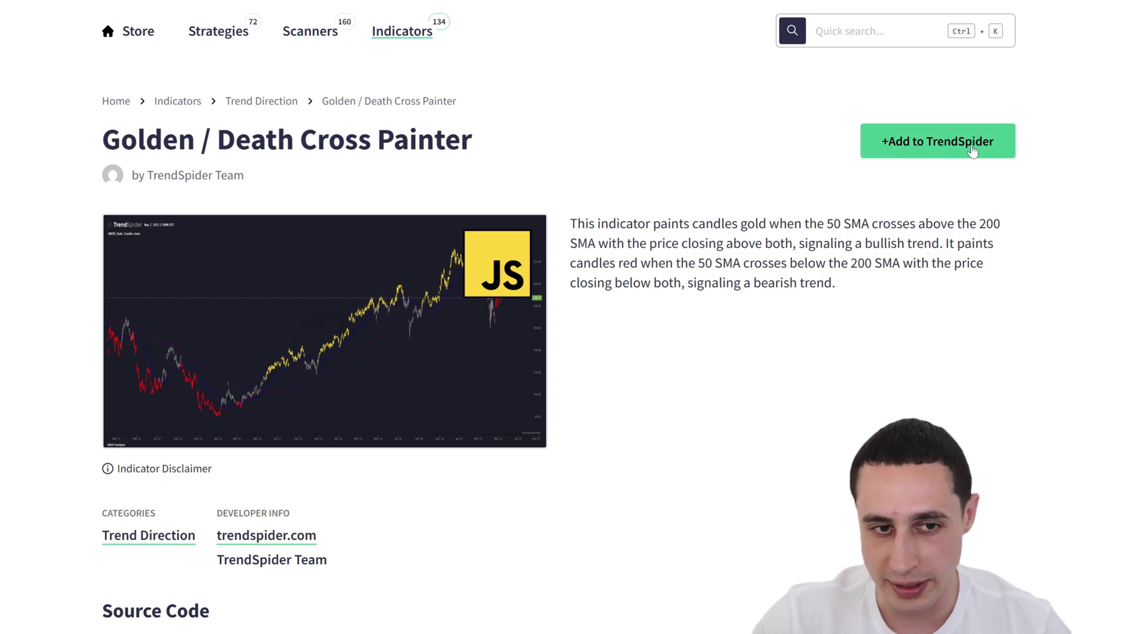
{"action": "left_click", "coordinate": [934, 153]}
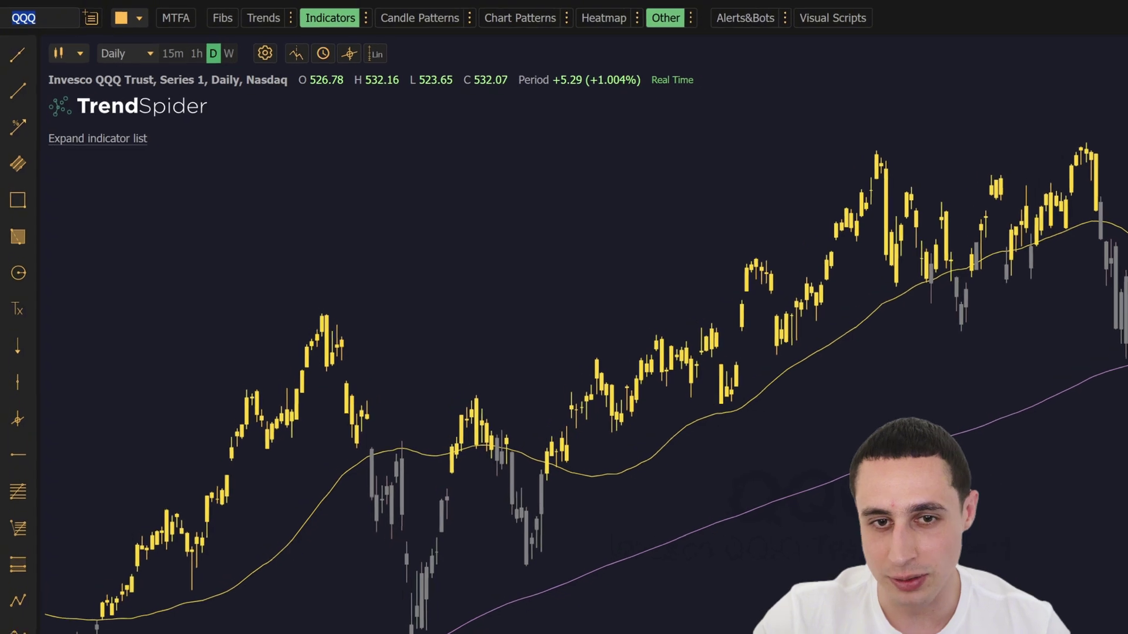
Step: Load QQQ and start a new blank strategy backtesting 10000 candles
{"action": "type", "text": "QQQ"}
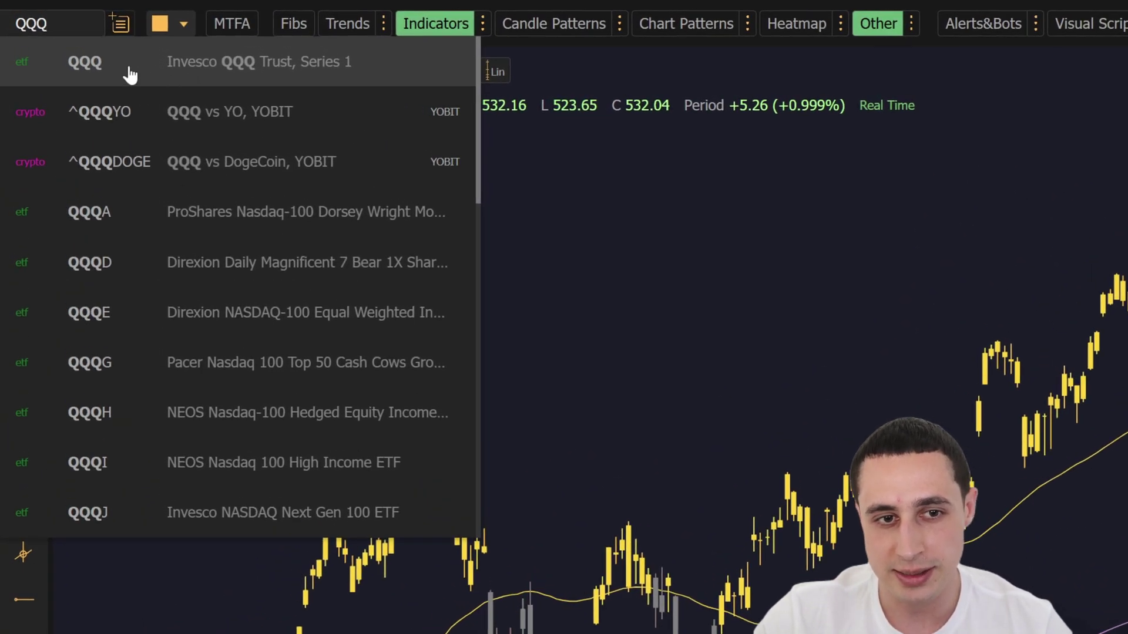
{"action": "left_click", "coordinate": [129, 75]}
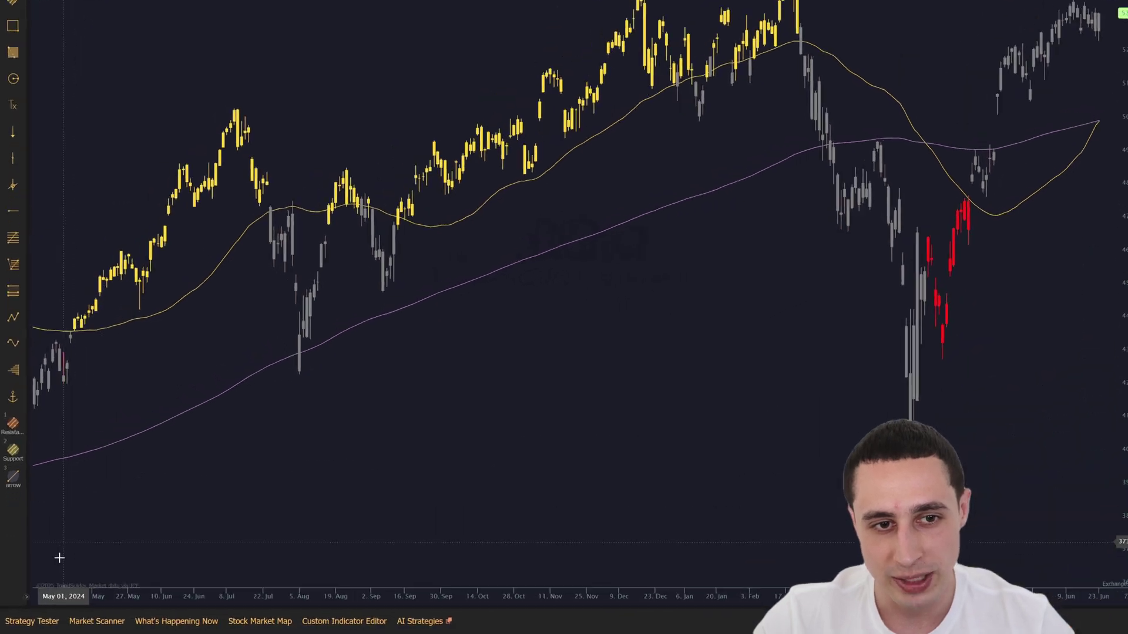
{"action": "left_click", "coordinate": [32, 621]}
{"action": "left_click", "coordinate": [89, 626]}
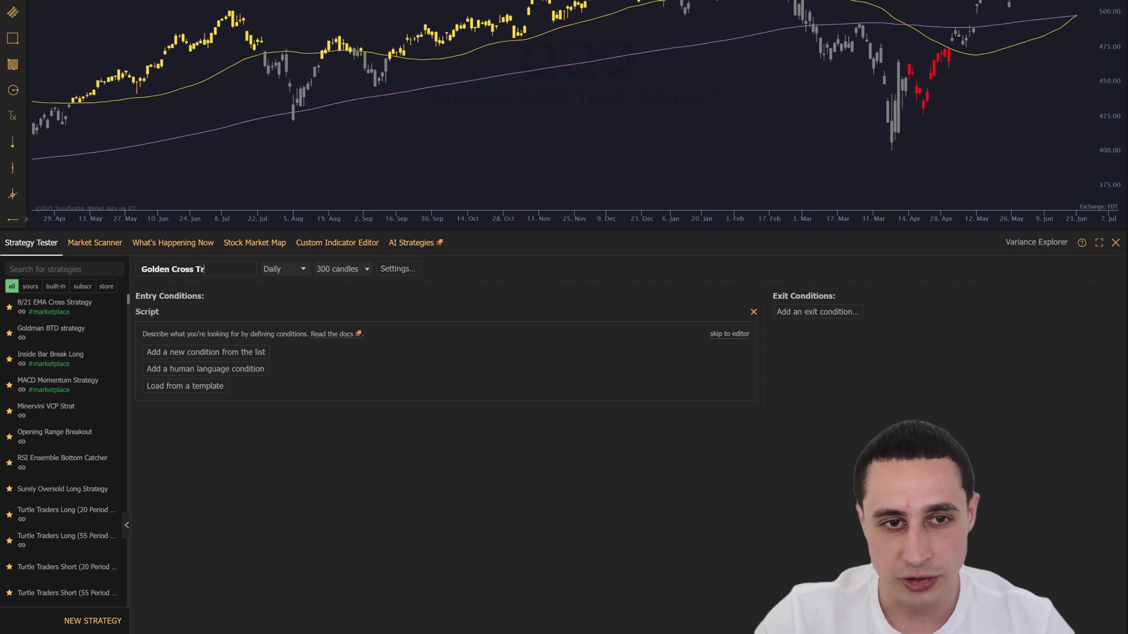
{"action": "left_click", "coordinate": [349, 271]}
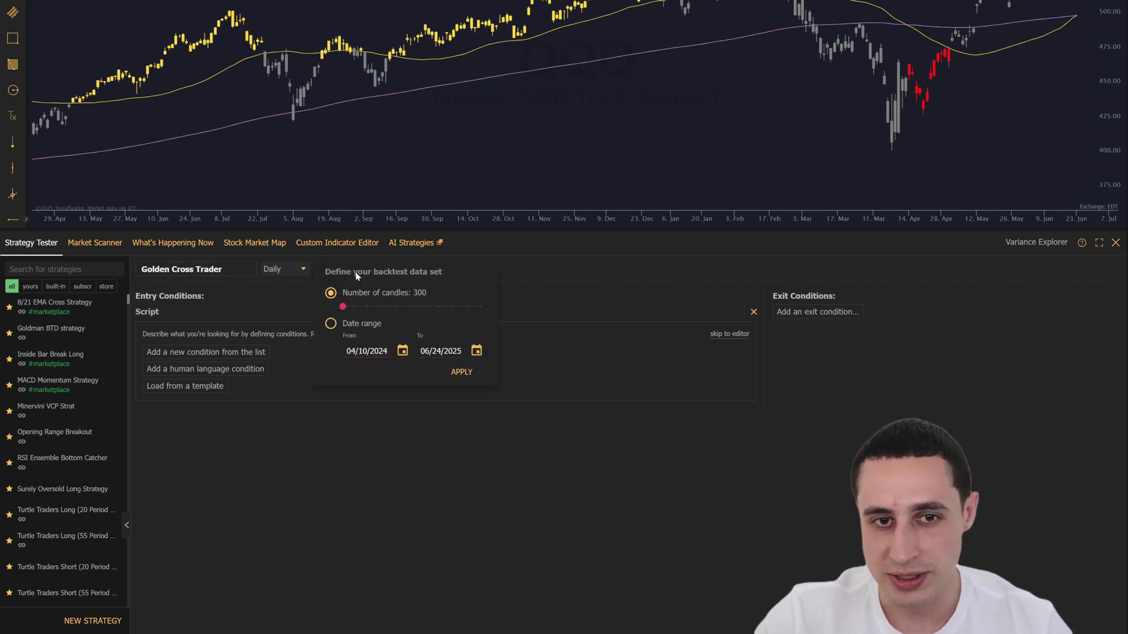
{"action": "left_click", "coordinate": [459, 370]}
{"action": "left_click", "coordinate": [729, 333]}
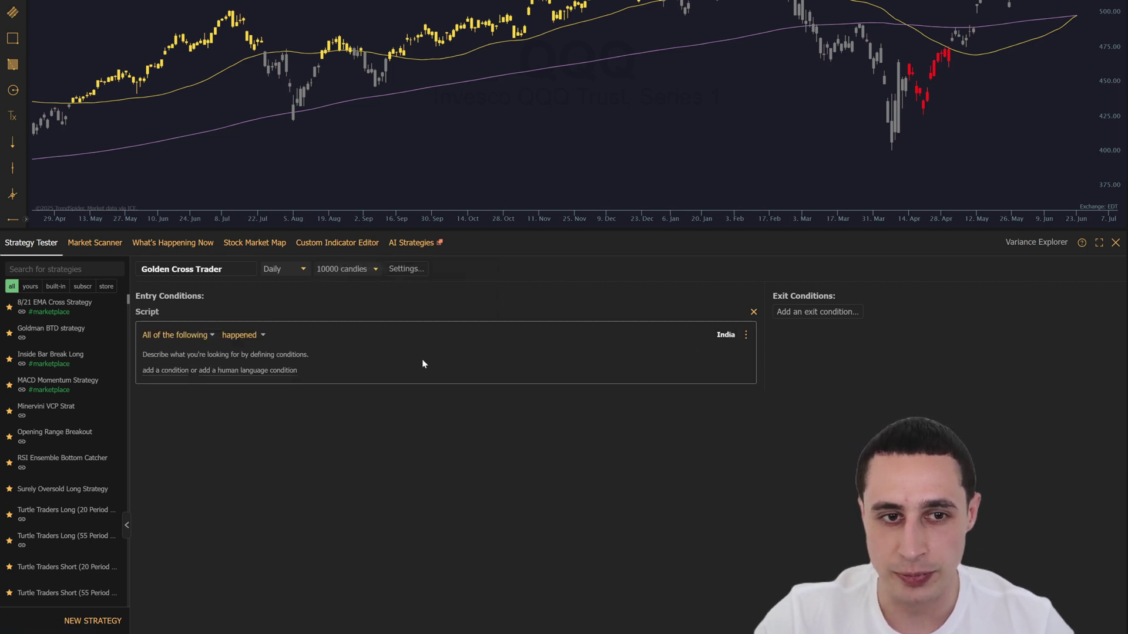
Step: Begin an indicator entry condition: the painter's Fast SMA crossed up a daily indicator
{"action": "left_click", "coordinate": [174, 377]}
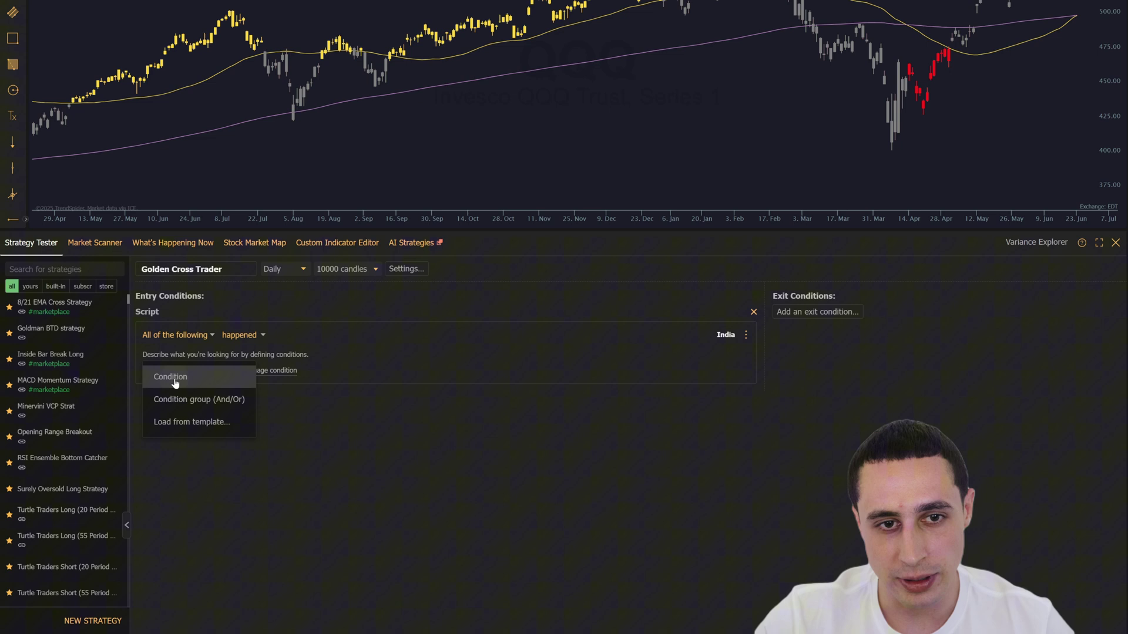
{"action": "left_click", "coordinate": [173, 382]}
{"action": "left_click", "coordinate": [181, 402]}
{"action": "type", "text": "golden cross"}
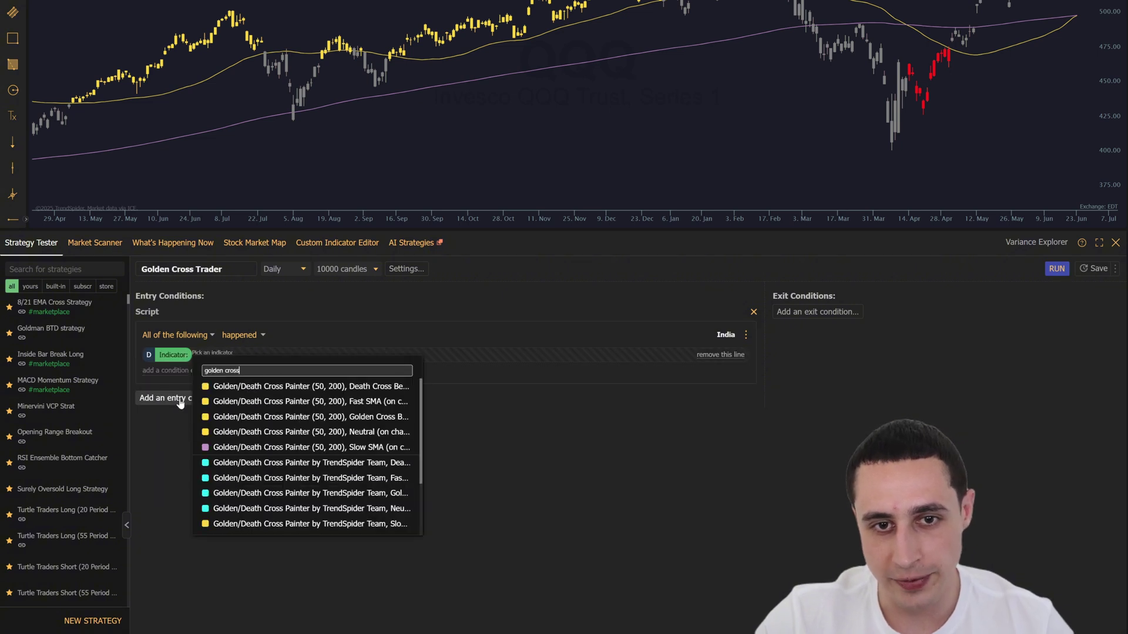
{"action": "left_click", "coordinate": [313, 403]}
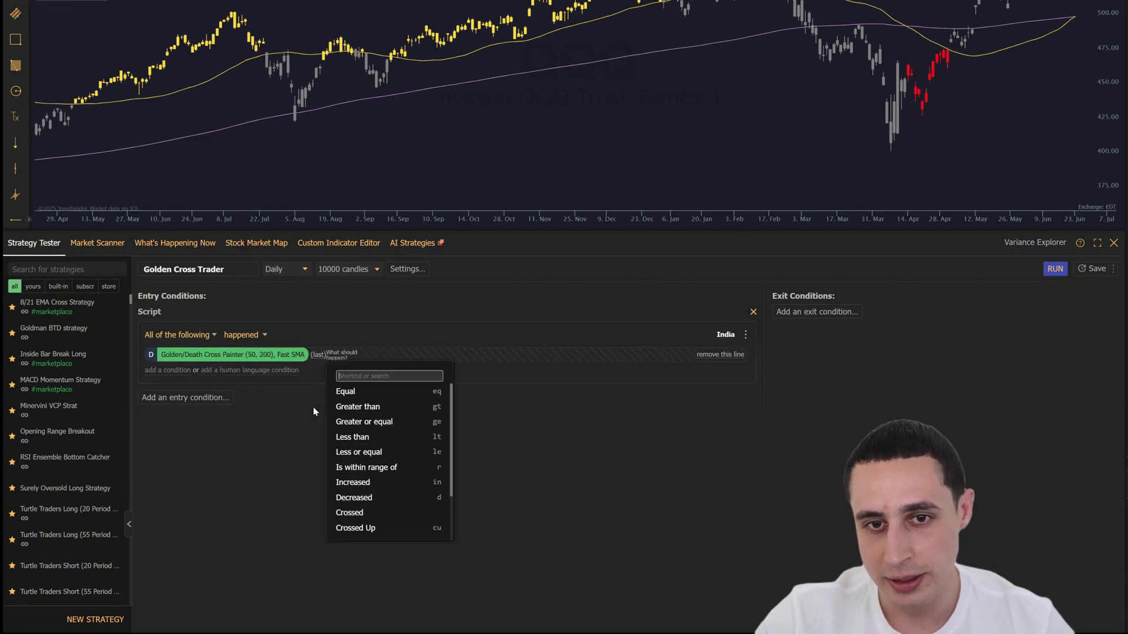
{"action": "left_click", "coordinate": [368, 528]}
{"action": "left_click", "coordinate": [392, 391]}
{"action": "left_click", "coordinate": [397, 396]}
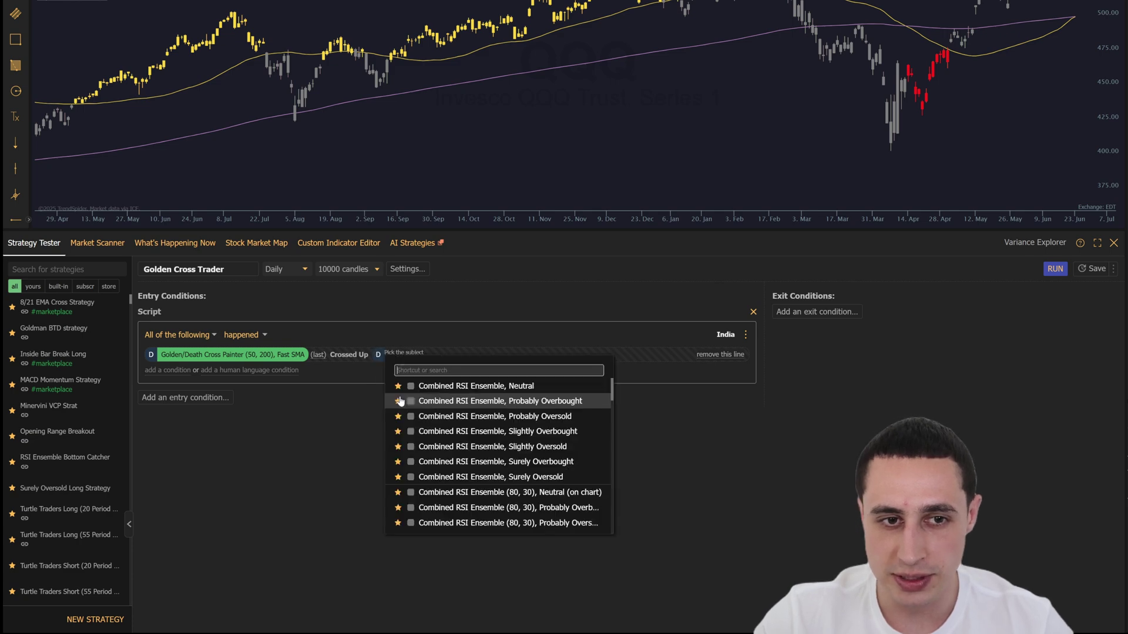
{"action": "type", "text": "golden cross"}
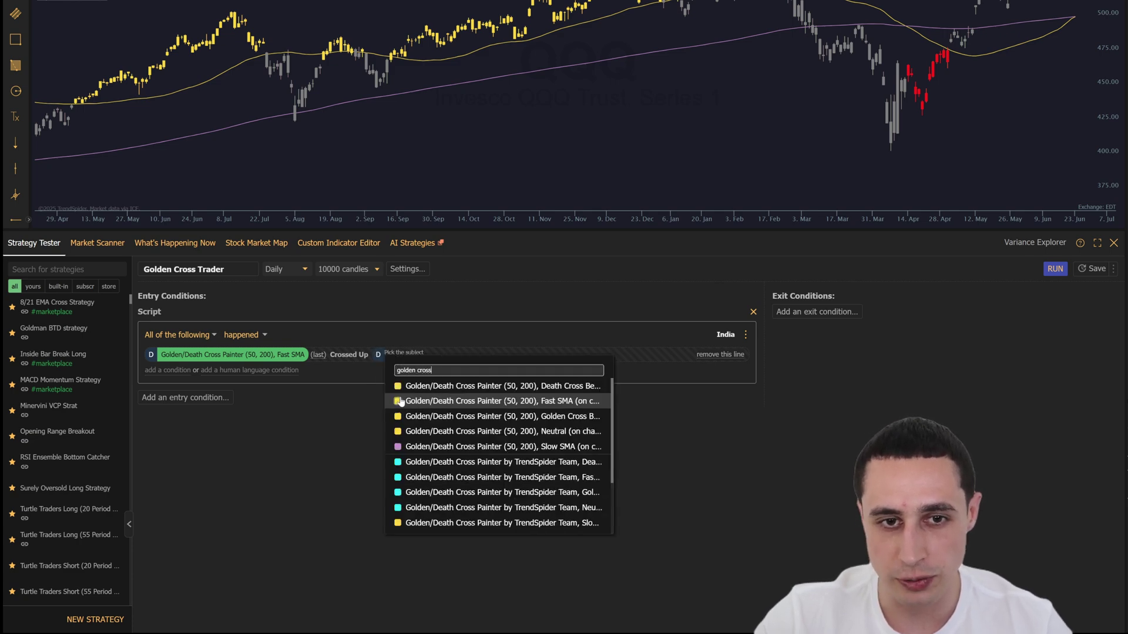
Step: Complete the entry with Slow SMA and start a scripted exit condition on the painter's Fast SMA
{"action": "left_click", "coordinate": [444, 447]}
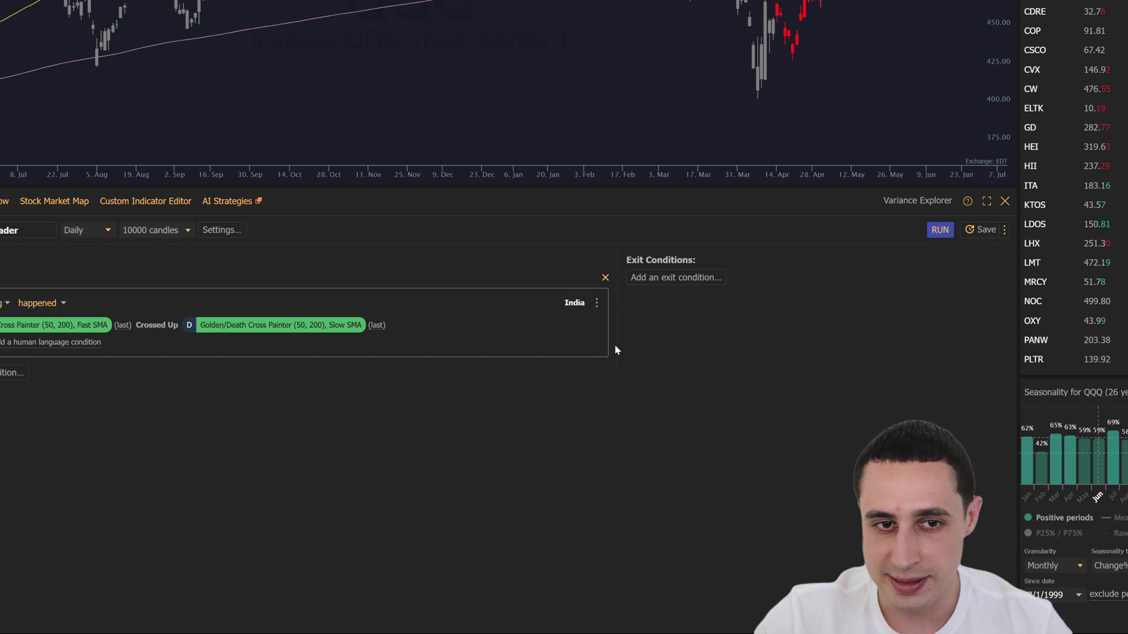
{"action": "left_click", "coordinate": [530, 241]}
{"action": "left_click", "coordinate": [516, 249]}
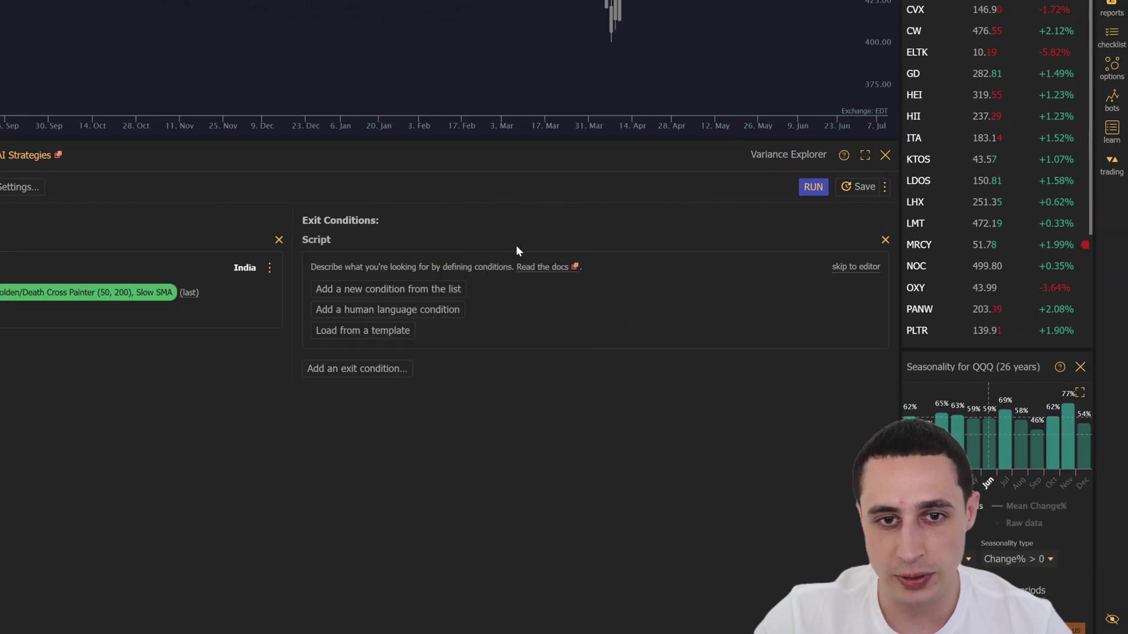
{"action": "left_click", "coordinate": [839, 265]}
{"action": "left_click", "coordinate": [324, 314]}
{"action": "left_click", "coordinate": [329, 319]}
{"action": "left_click", "coordinate": [351, 350]}
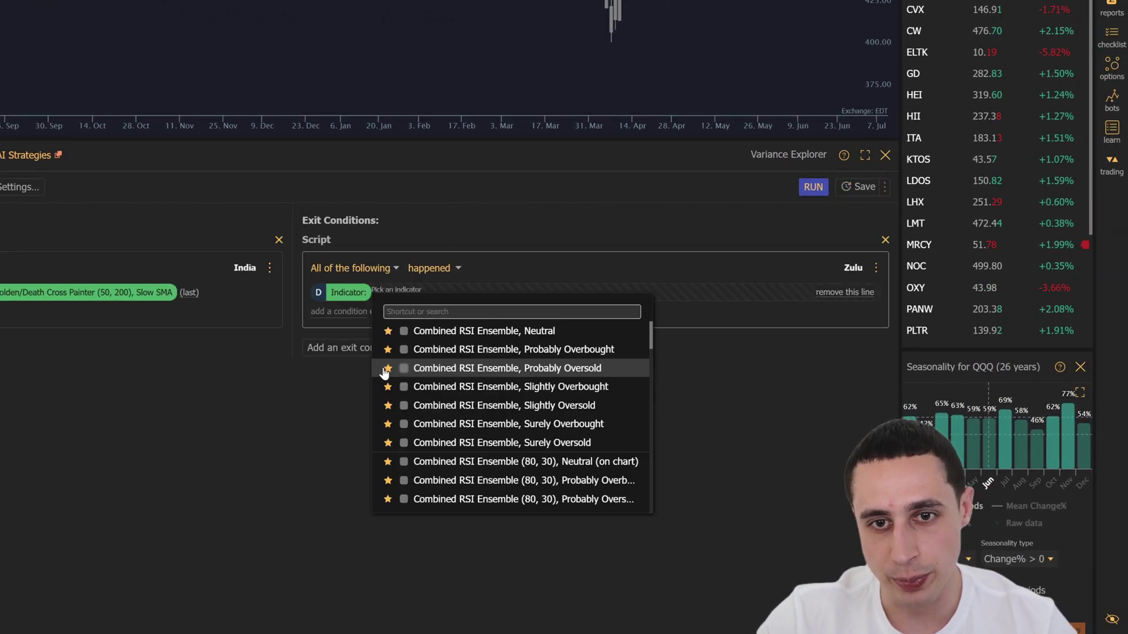
{"action": "type", "text": "golden cross"}
{"action": "left_click", "coordinate": [428, 350]}
Step: Make the exit Fast SMA crossed down Slow SMA and run the backtest
{"action": "left_click", "coordinate": [579, 486]}
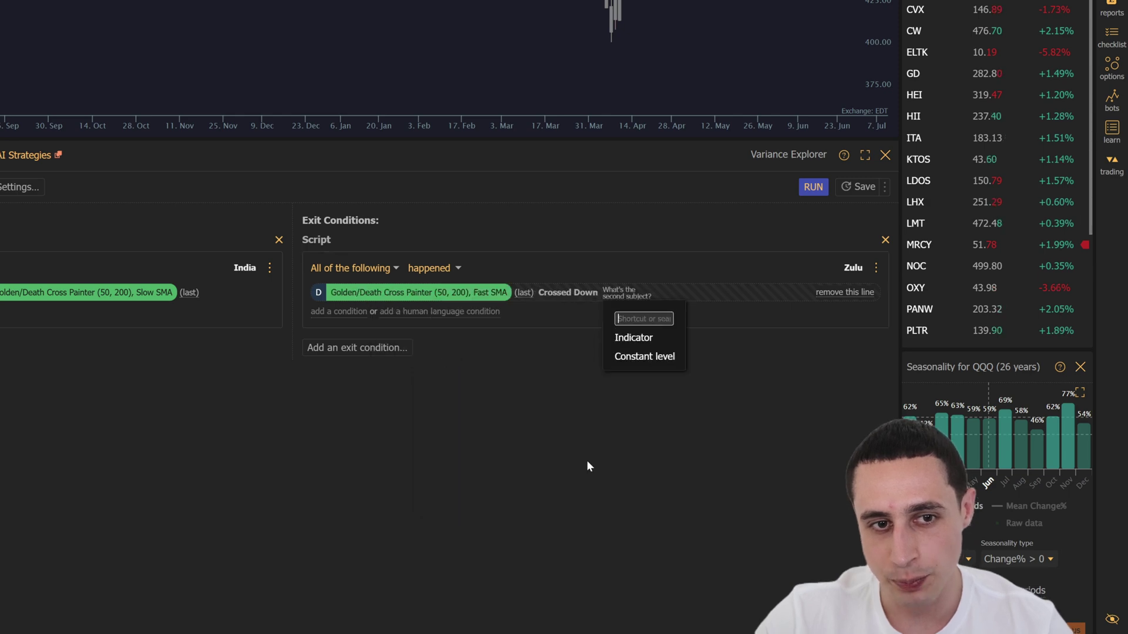
{"action": "left_click", "coordinate": [632, 335]}
{"action": "type", "text": "golden cross"}
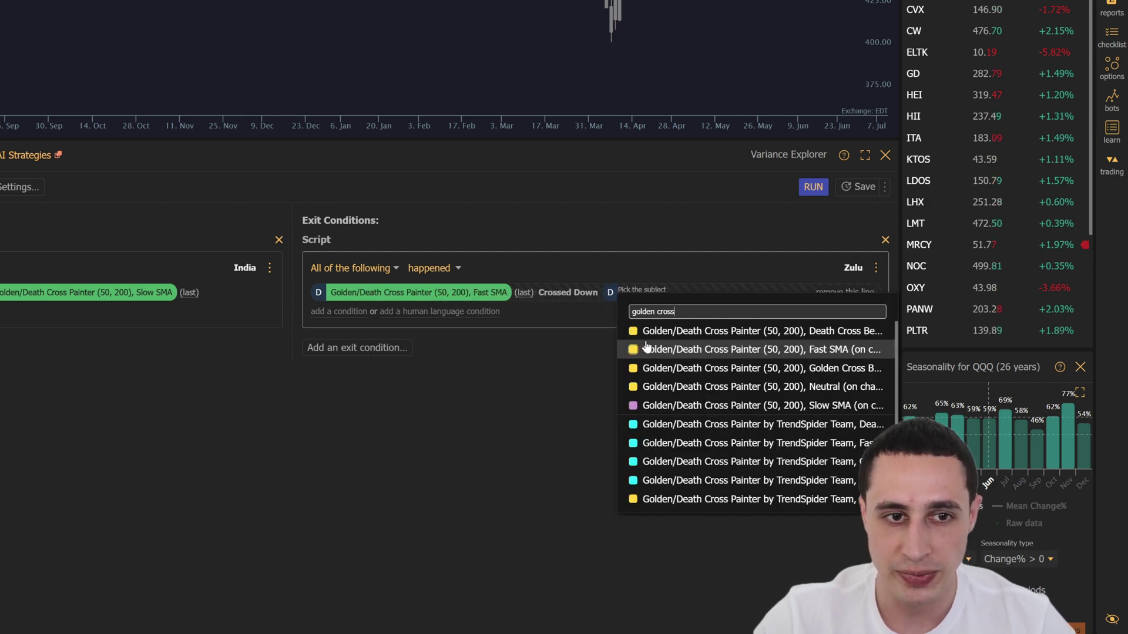
{"action": "left_click", "coordinate": [730, 405]}
{"action": "left_click", "coordinate": [815, 189]}
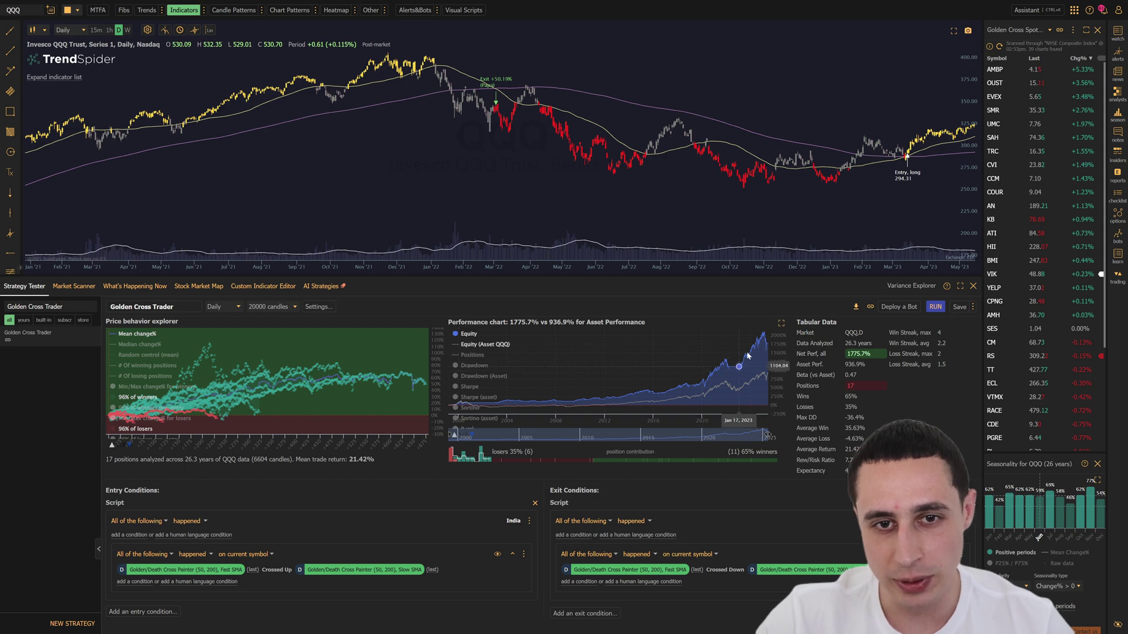
Step: Expand the performance chart, briefly view drawdown, then show both equity curves with drawdowns hidden
{"action": "left_click", "coordinate": [781, 325]}
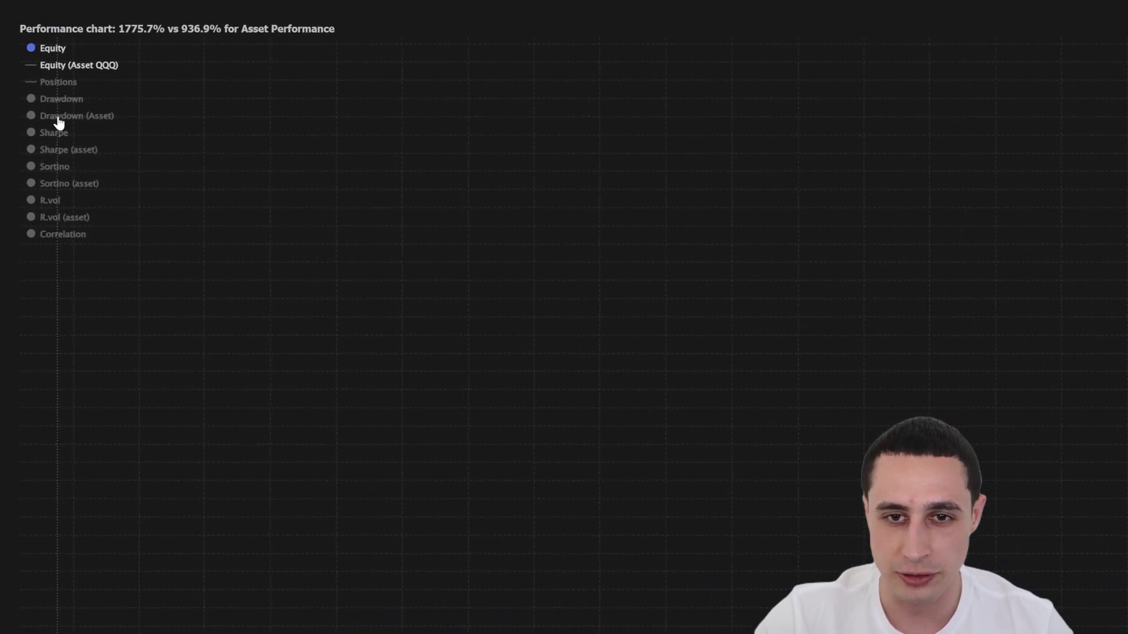
{"action": "left_click", "coordinate": [57, 52]}
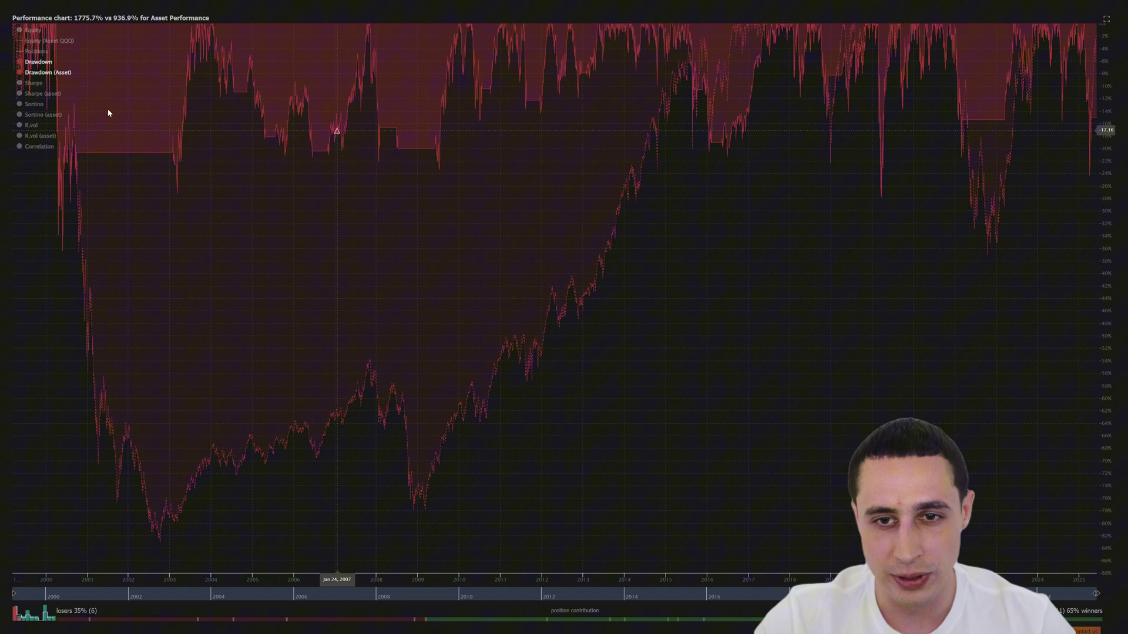
{"action": "left_click", "coordinate": [33, 30]}
{"action": "left_click", "coordinate": [49, 41]}
{"action": "left_click", "coordinate": [38, 62]}
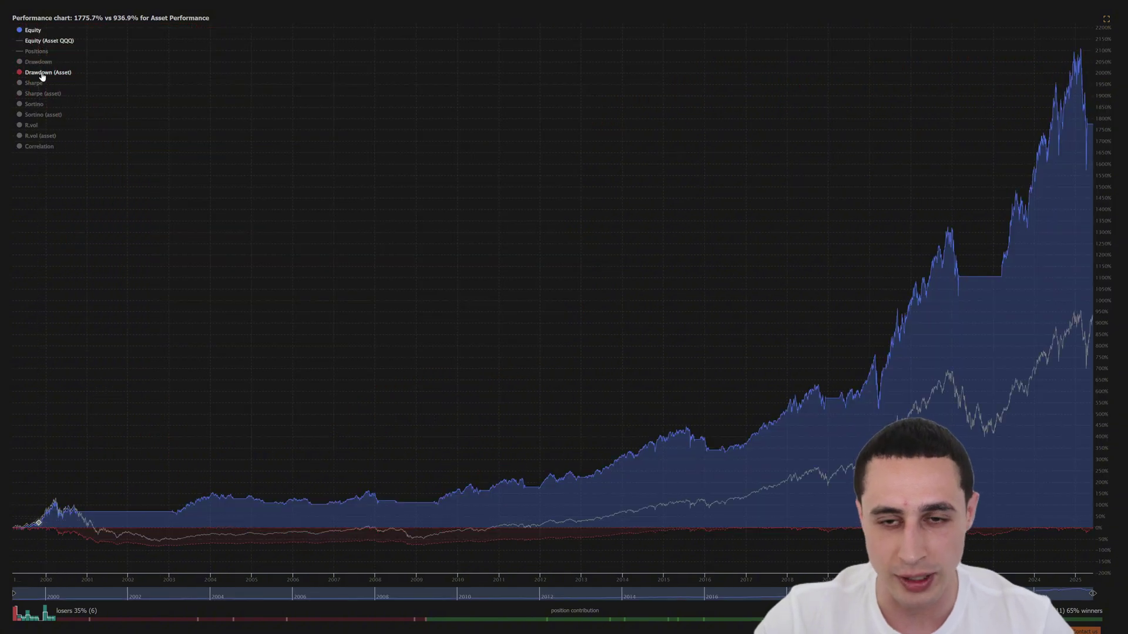
{"action": "left_click", "coordinate": [47, 72]}
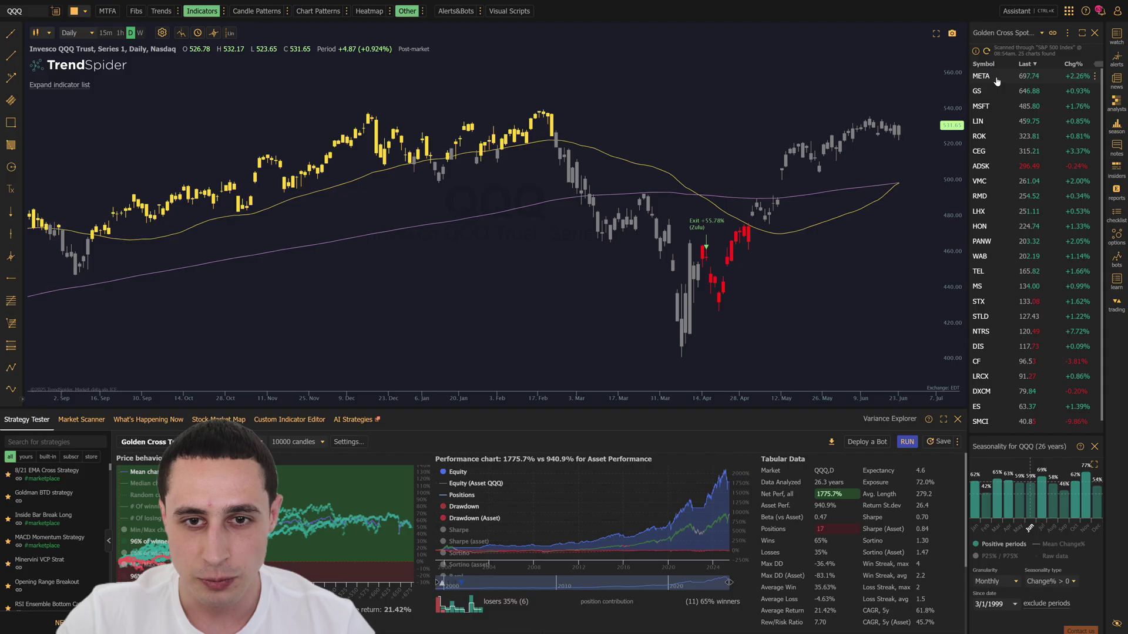
Step: Review each scan result's chart and backtest: META, GS, MSFT, LIN, ROK, CEG, ADSK, KFS, FTI, OI
{"action": "left_click", "coordinate": [996, 81]}
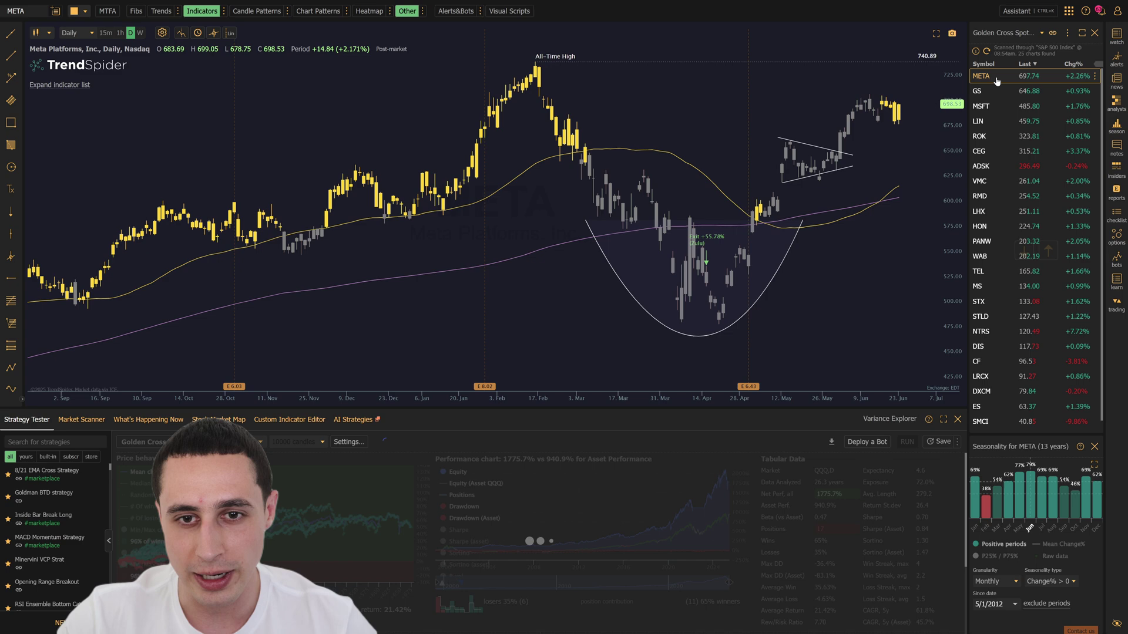
{"action": "left_click", "coordinate": [994, 92]}
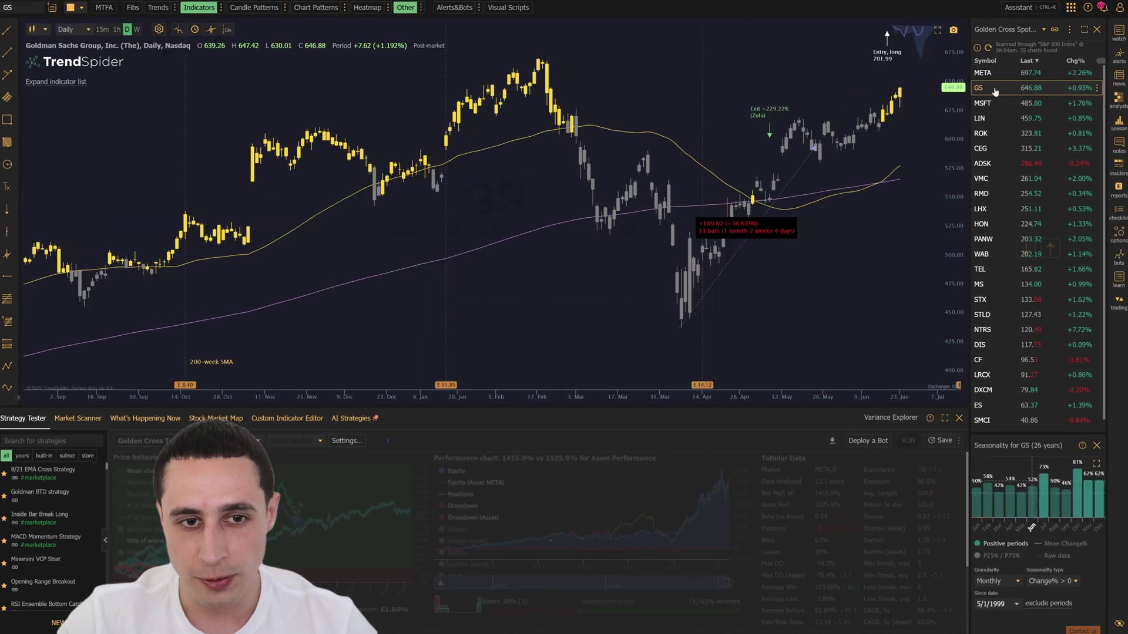
{"action": "left_click", "coordinate": [993, 102]}
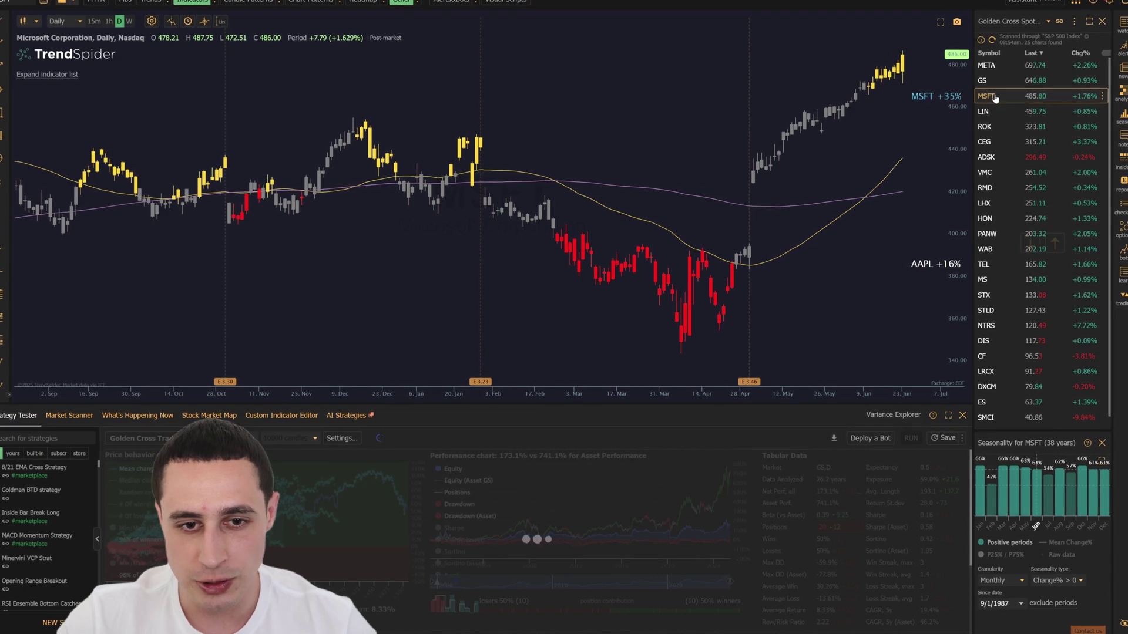
{"action": "left_click", "coordinate": [996, 113]}
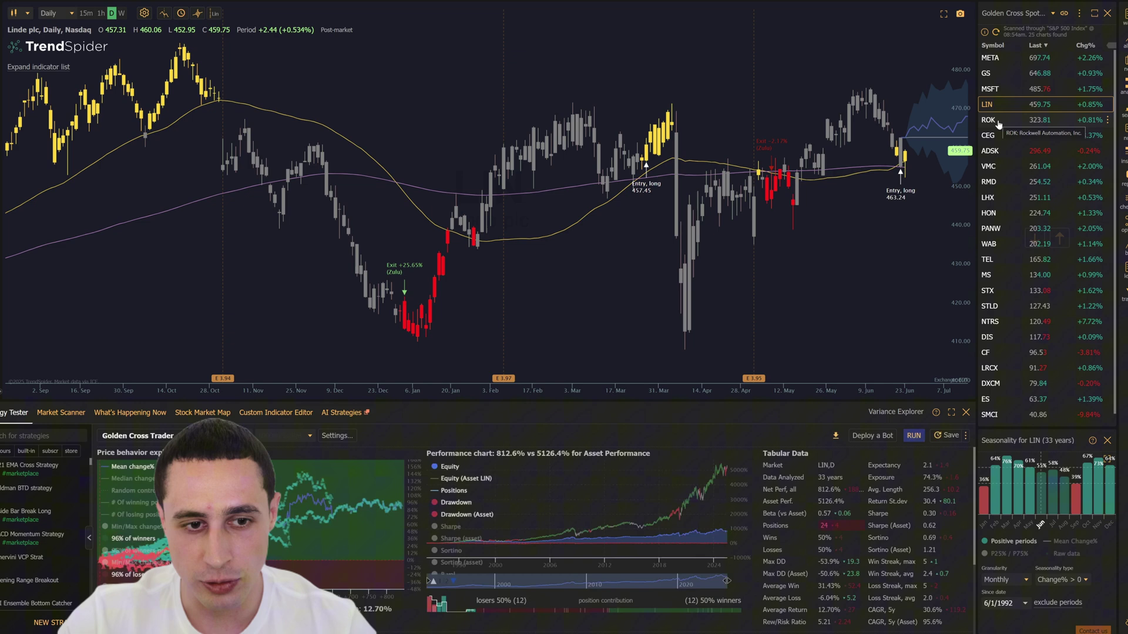
{"action": "left_click", "coordinate": [999, 123]}
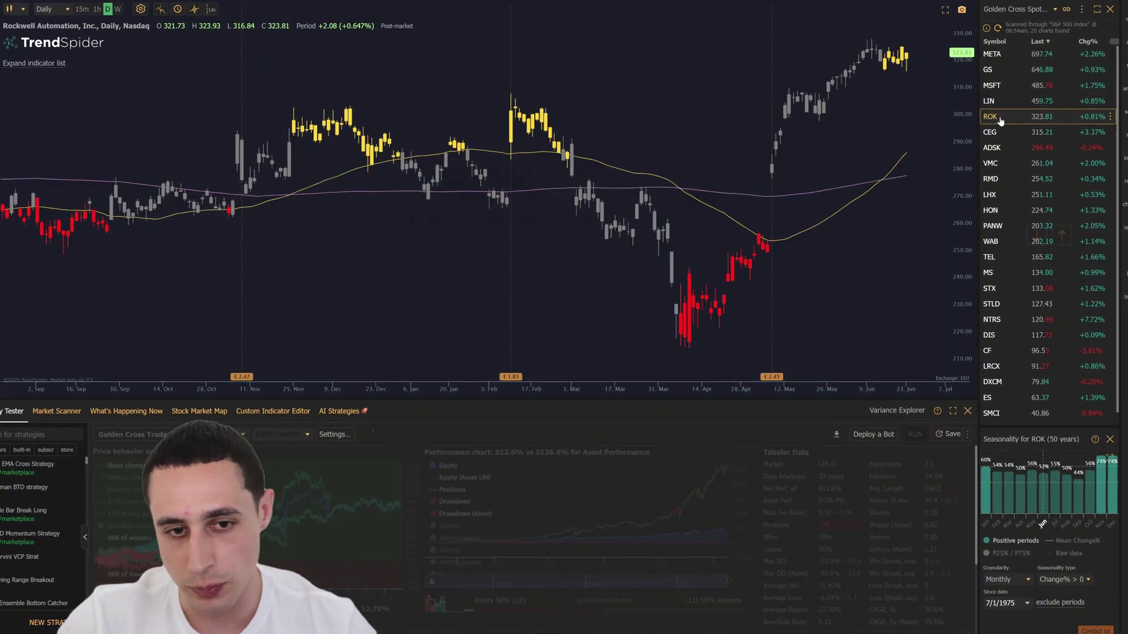
{"action": "left_click", "coordinate": [1002, 133]}
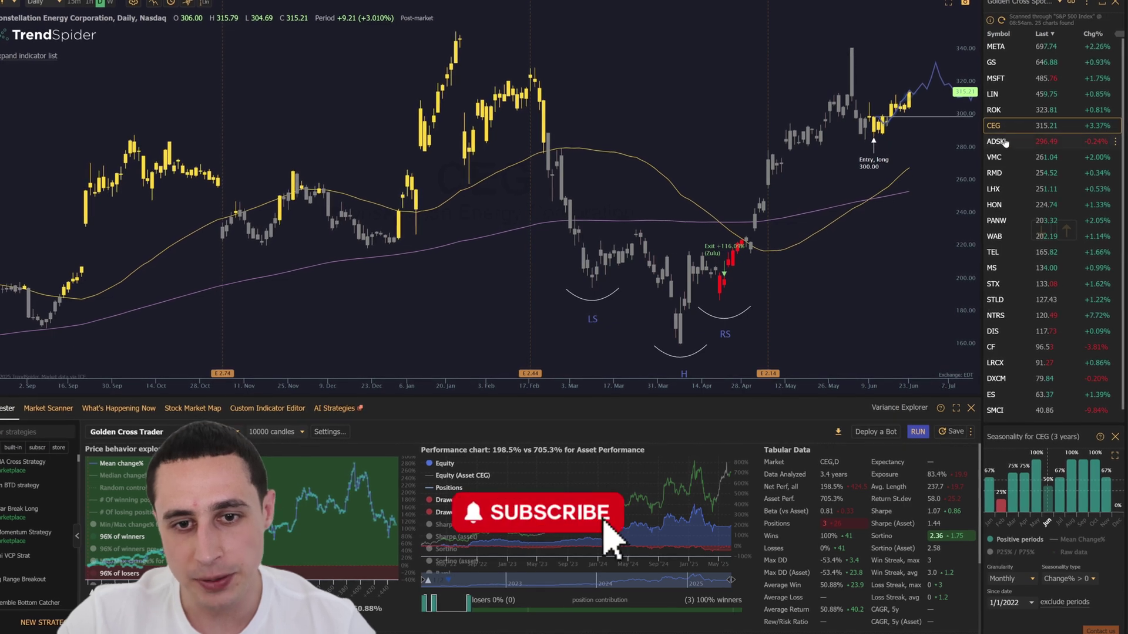
{"action": "left_click", "coordinate": [1006, 142]}
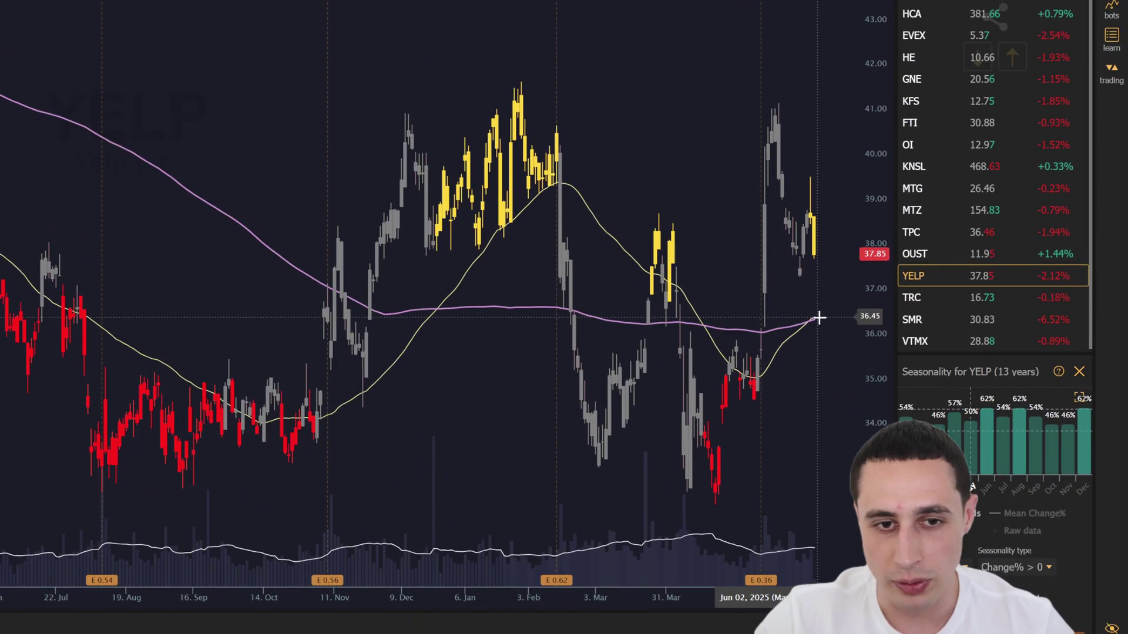
{"action": "left_click", "coordinate": [922, 107]}
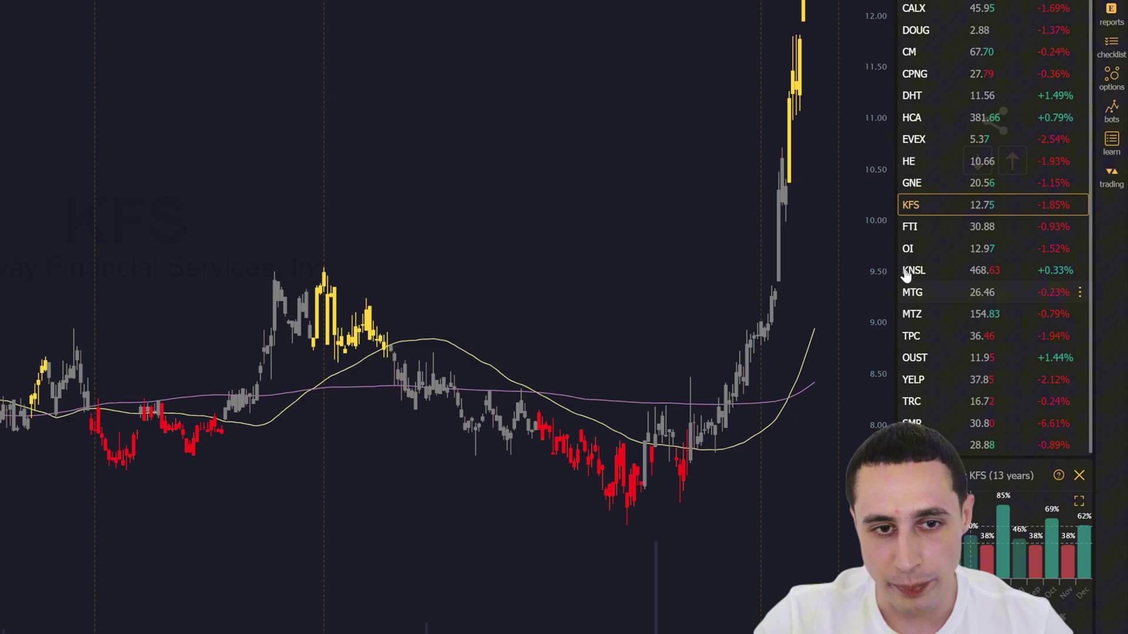
{"action": "left_click", "coordinate": [917, 300]}
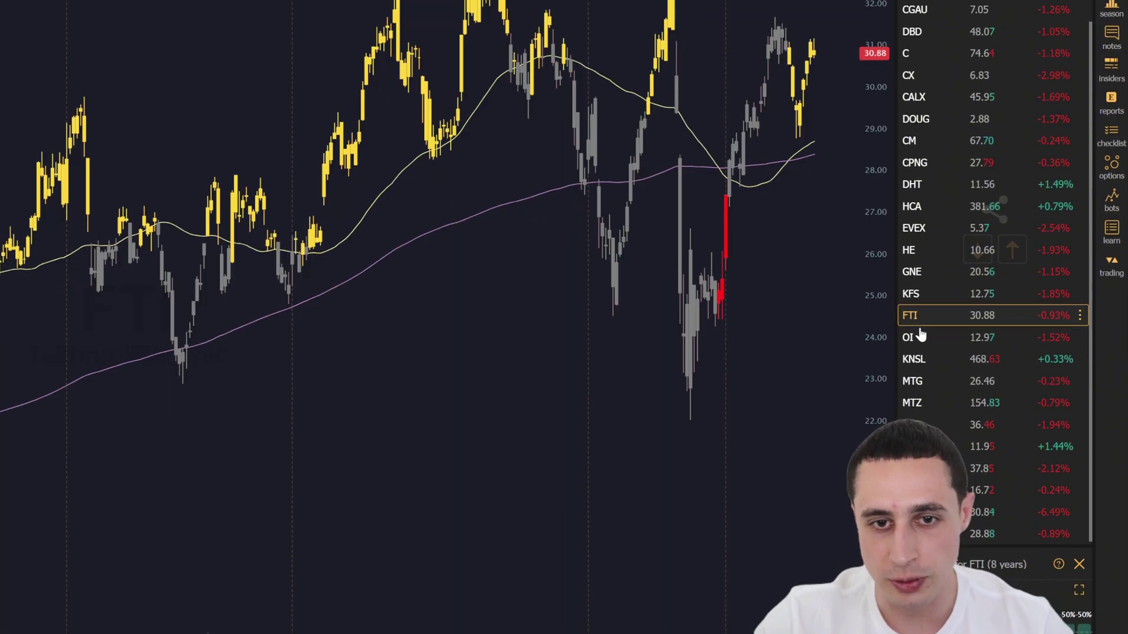
{"action": "left_click", "coordinate": [920, 339]}
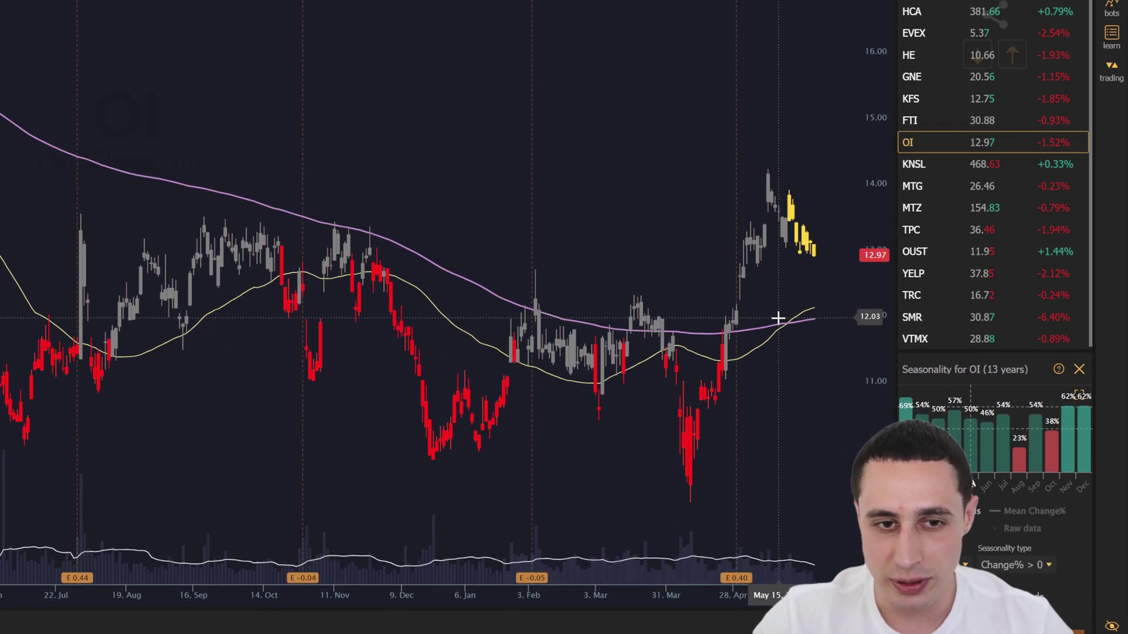
Step: Create a new scanner named Golden Cross Spotter searching the NYSE Composite Index, then skip to the editor
{"action": "left_click", "coordinate": [114, 617]}
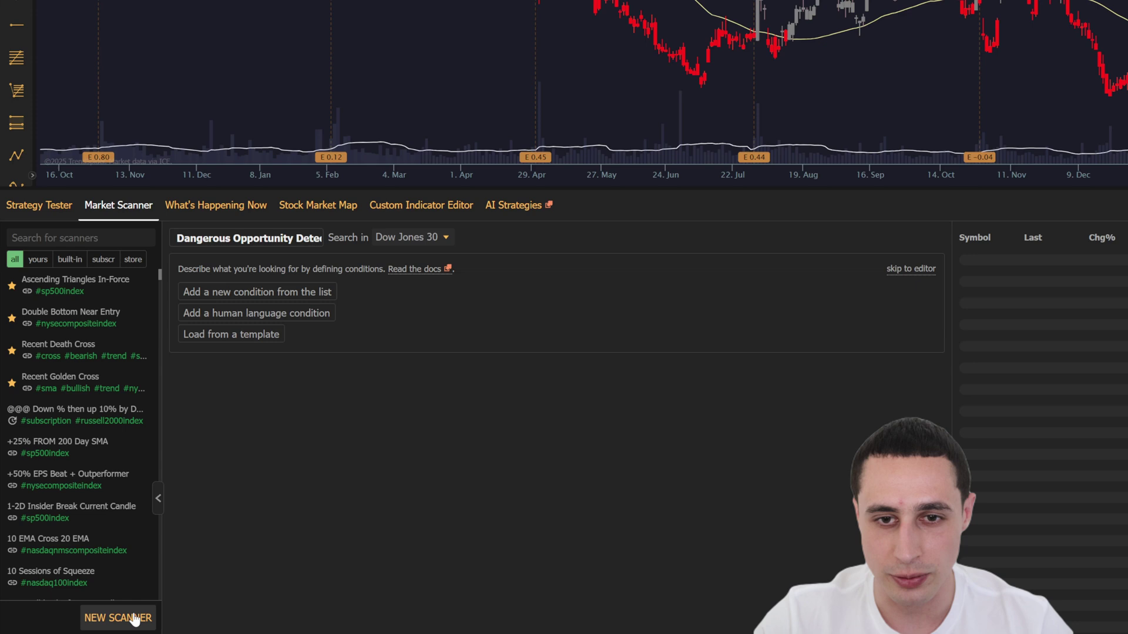
{"action": "left_click_drag", "start_coordinate": [176, 238], "coordinate": [314, 238]}
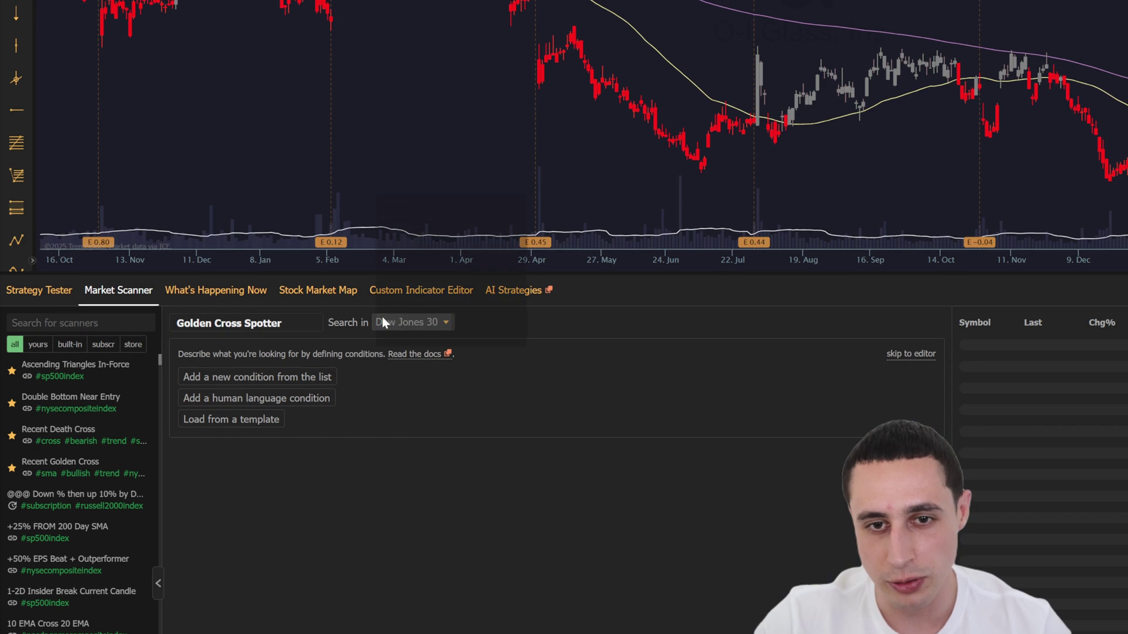
{"action": "left_click", "coordinate": [388, 318]}
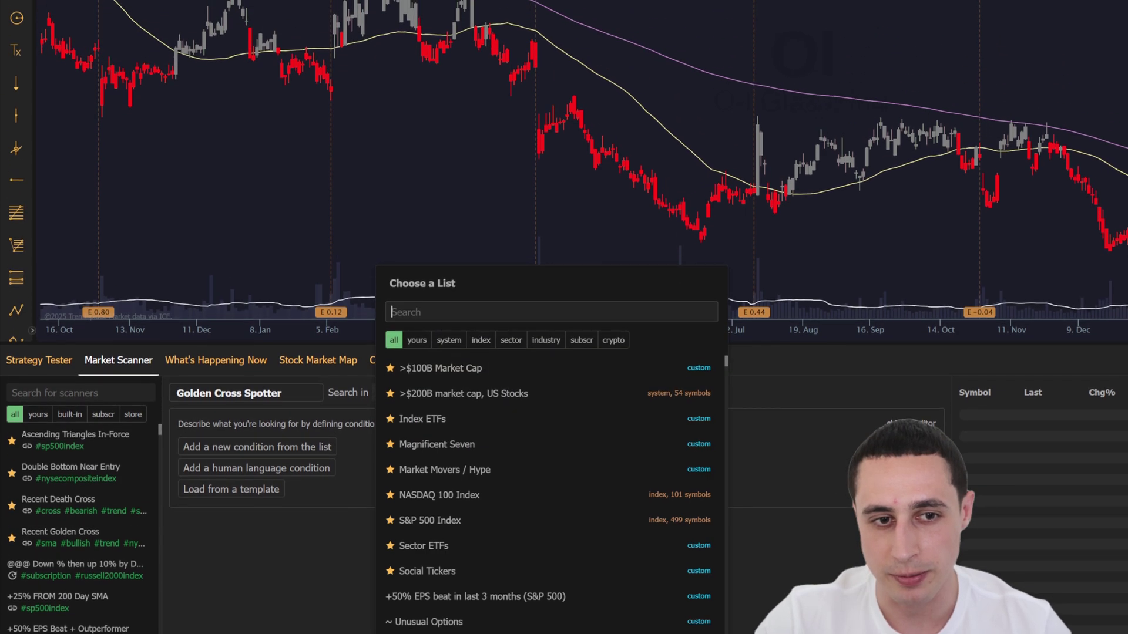
{"action": "type", "text": "nyse"}
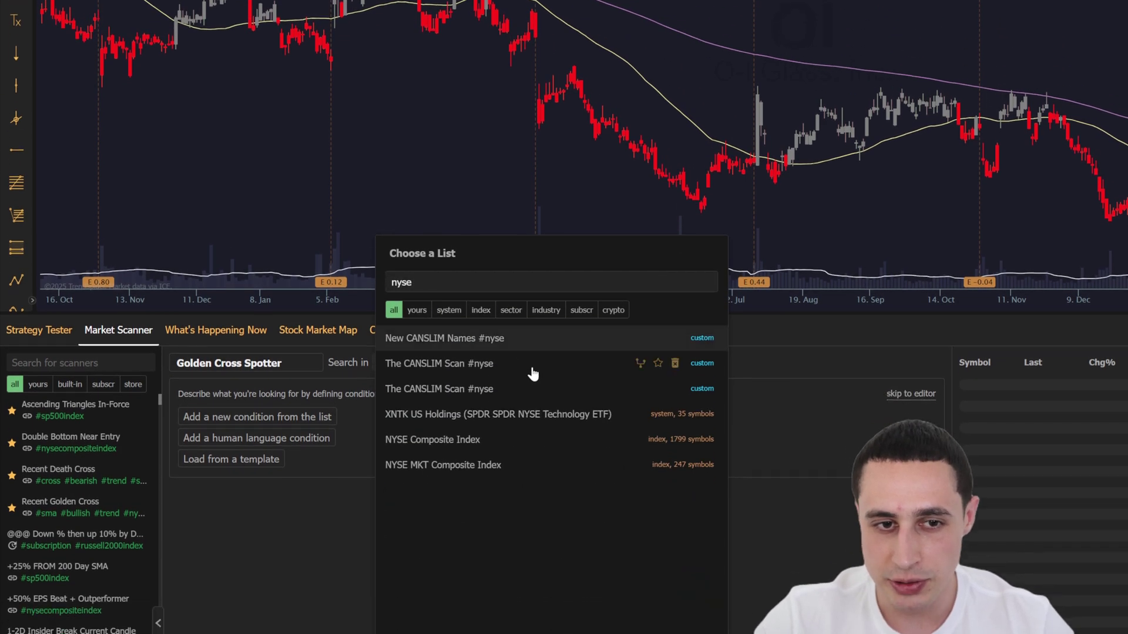
{"action": "left_click", "coordinate": [542, 332]}
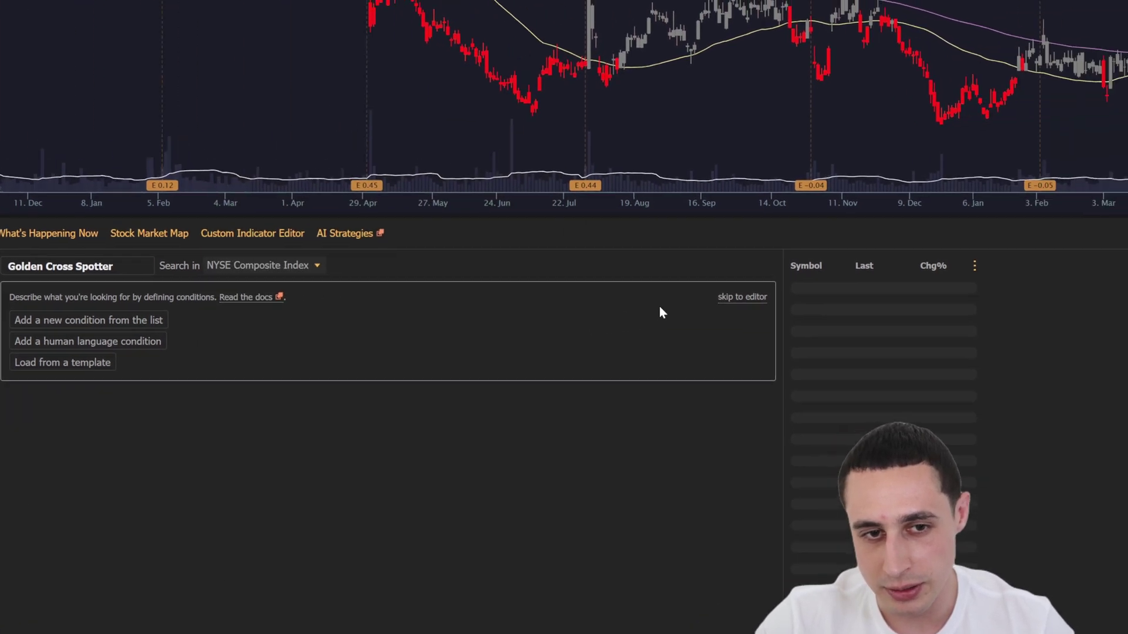
{"action": "left_click", "coordinate": [742, 296]}
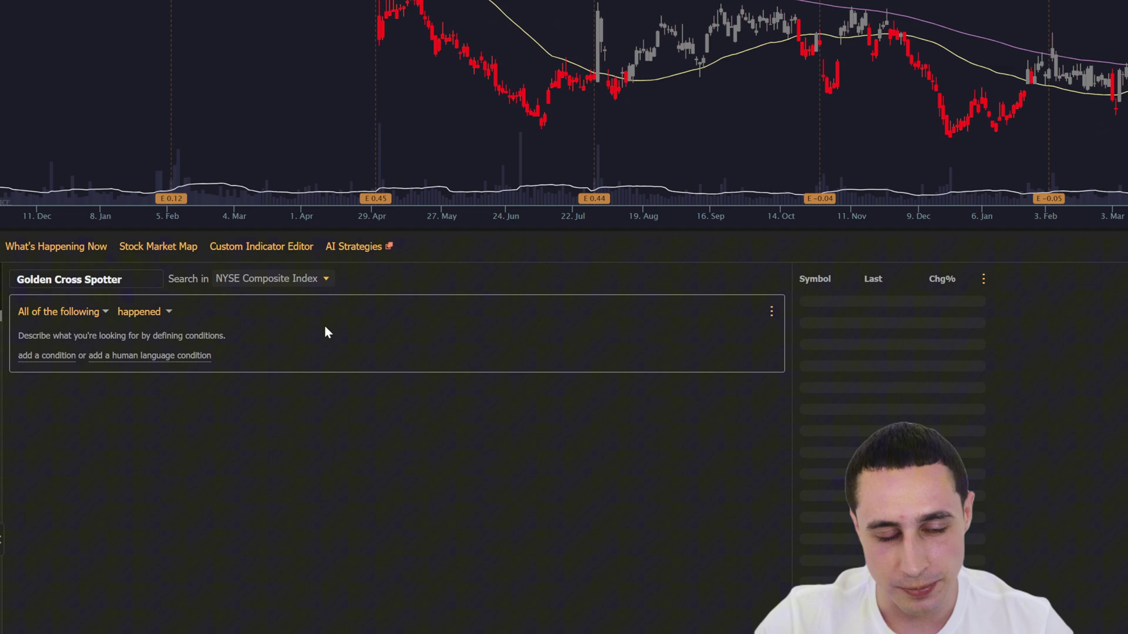
Step: Add a daily indicator condition on the Golden/Death Cross Painter Fast SMA
{"action": "left_click", "coordinate": [37, 343]}
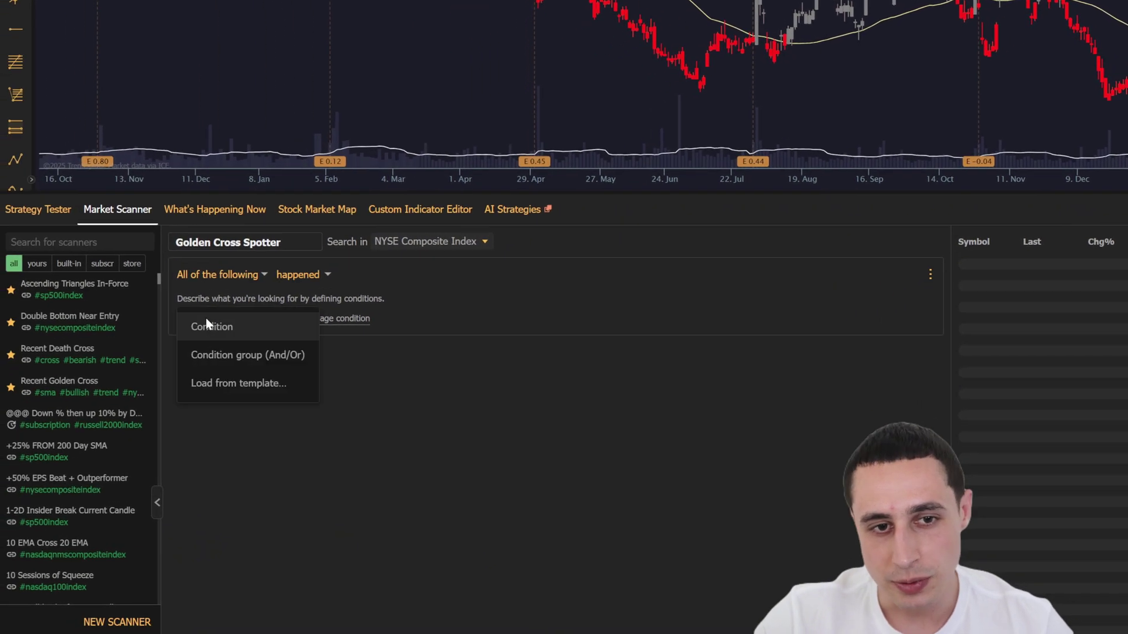
{"action": "left_click", "coordinate": [205, 324]}
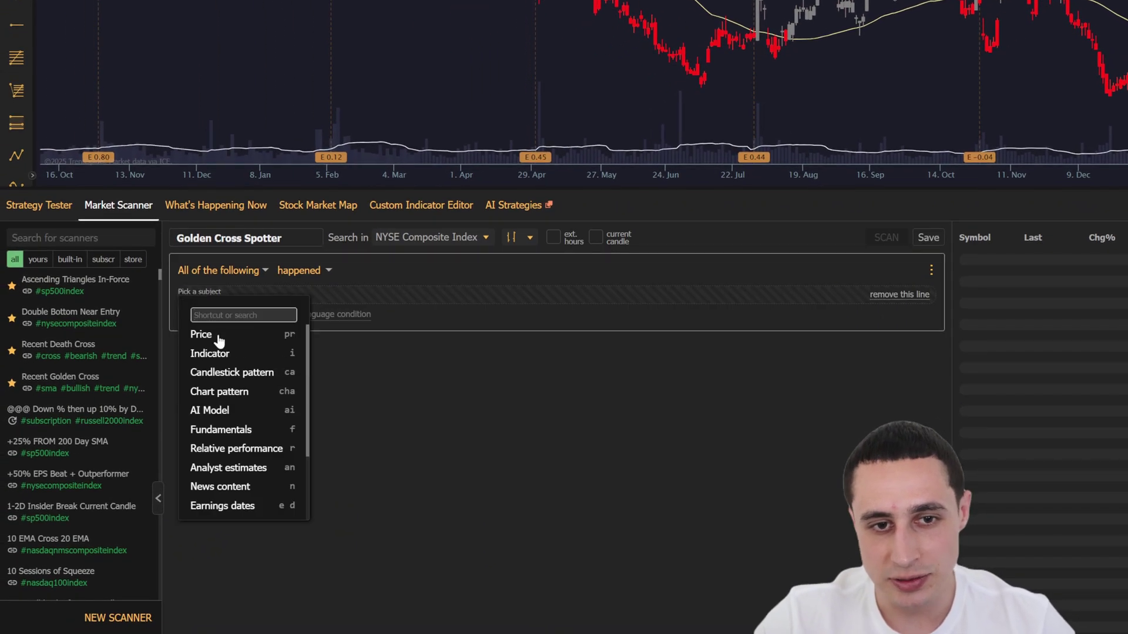
{"action": "left_click", "coordinate": [219, 356]}
{"action": "left_click", "coordinate": [216, 372]}
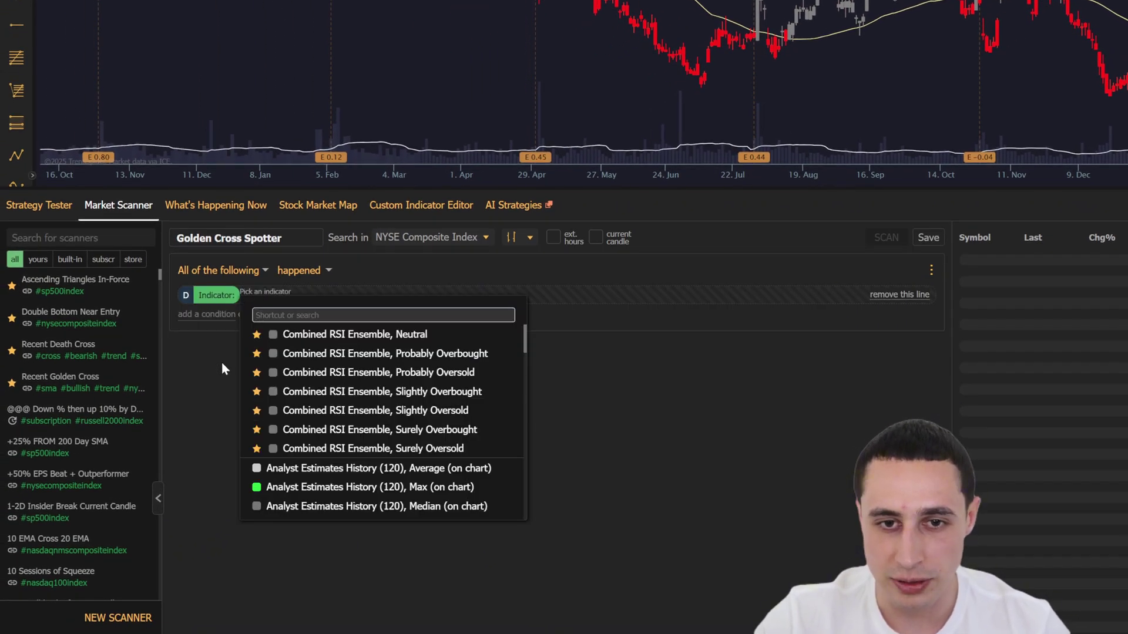
{"action": "type", "text": "golden"}
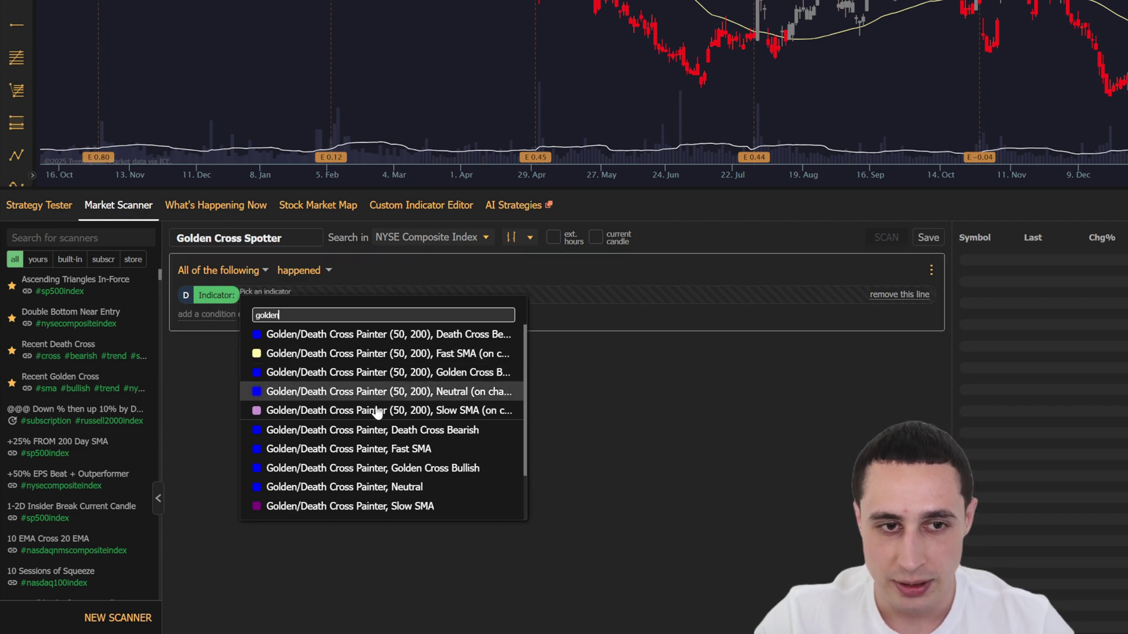
{"action": "left_click", "coordinate": [389, 449]}
Step: Make the Fast SMA cross up the daily Slow SMA, with timing set to 'happened within' candles
{"action": "left_click", "coordinate": [460, 512]}
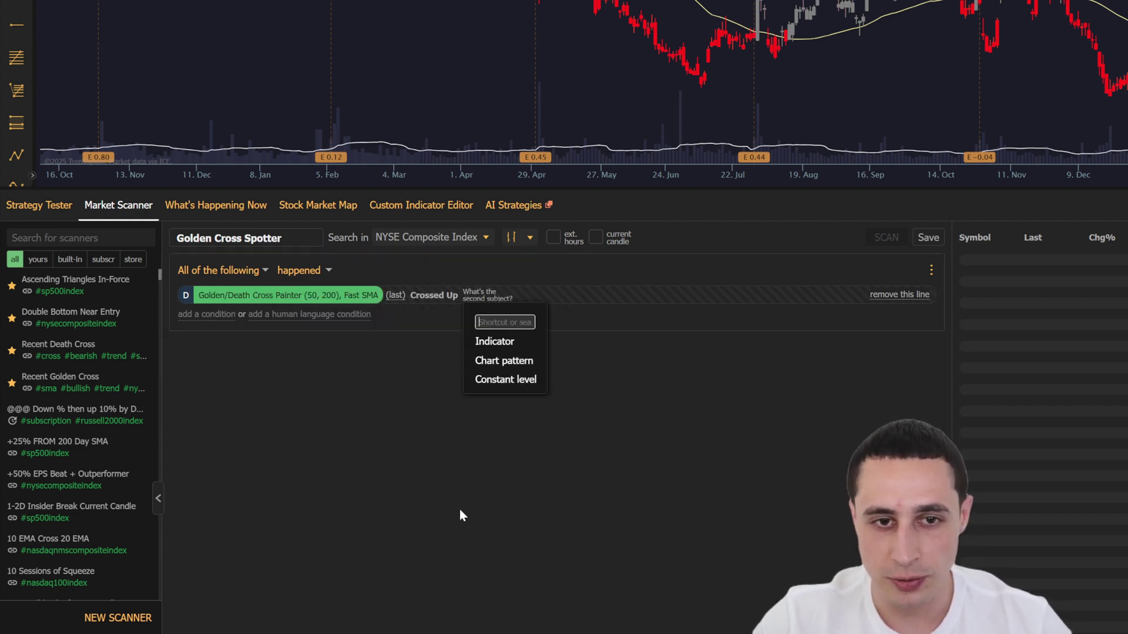
{"action": "left_click", "coordinate": [496, 345]}
{"action": "left_click", "coordinate": [498, 380]}
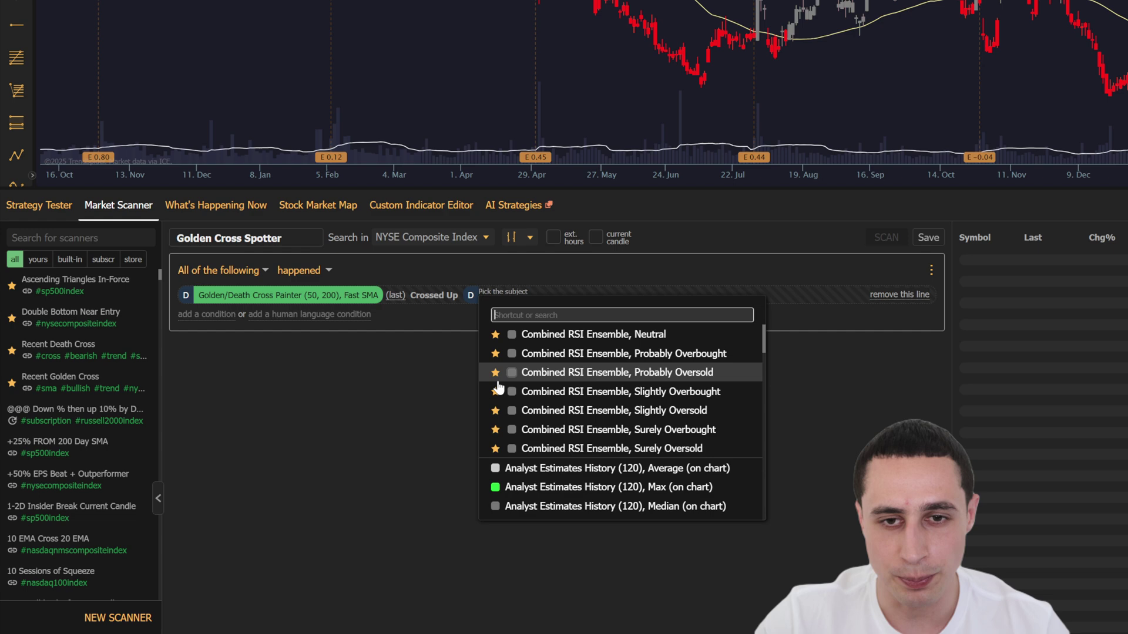
{"action": "type", "text": "golden"}
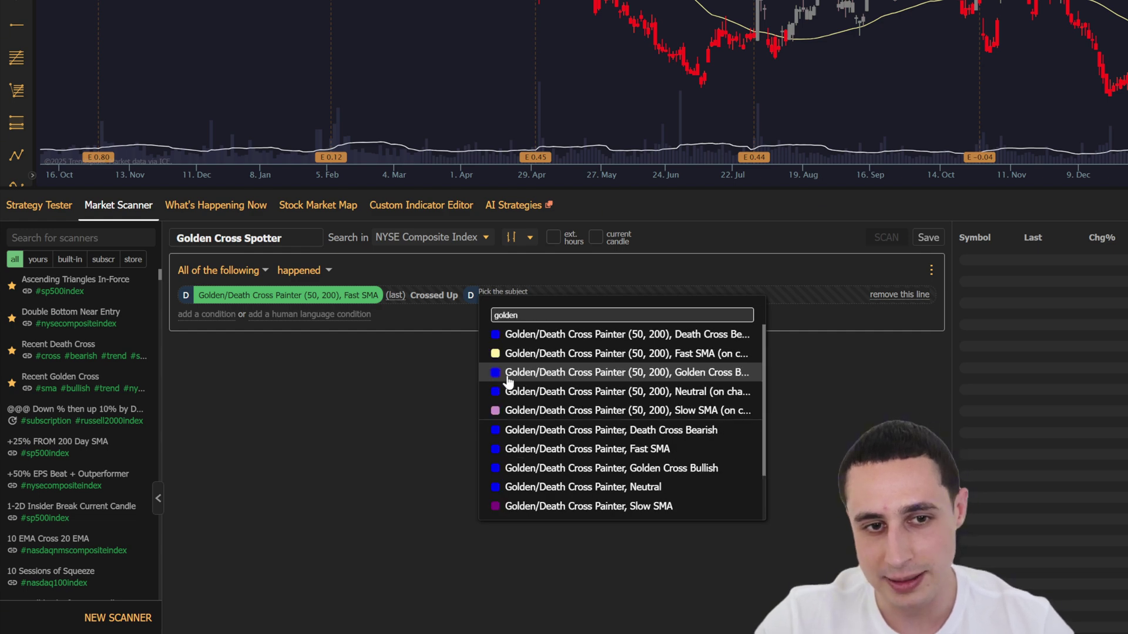
{"action": "left_click", "coordinate": [564, 505]}
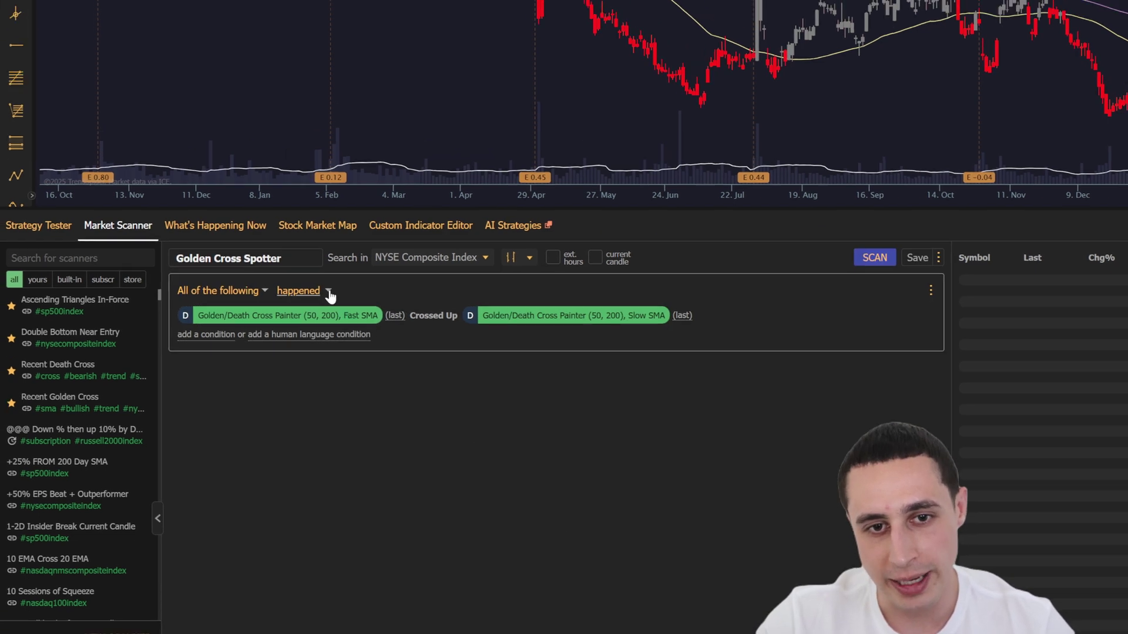
{"action": "left_click", "coordinate": [329, 292]}
{"action": "left_click", "coordinate": [305, 317]}
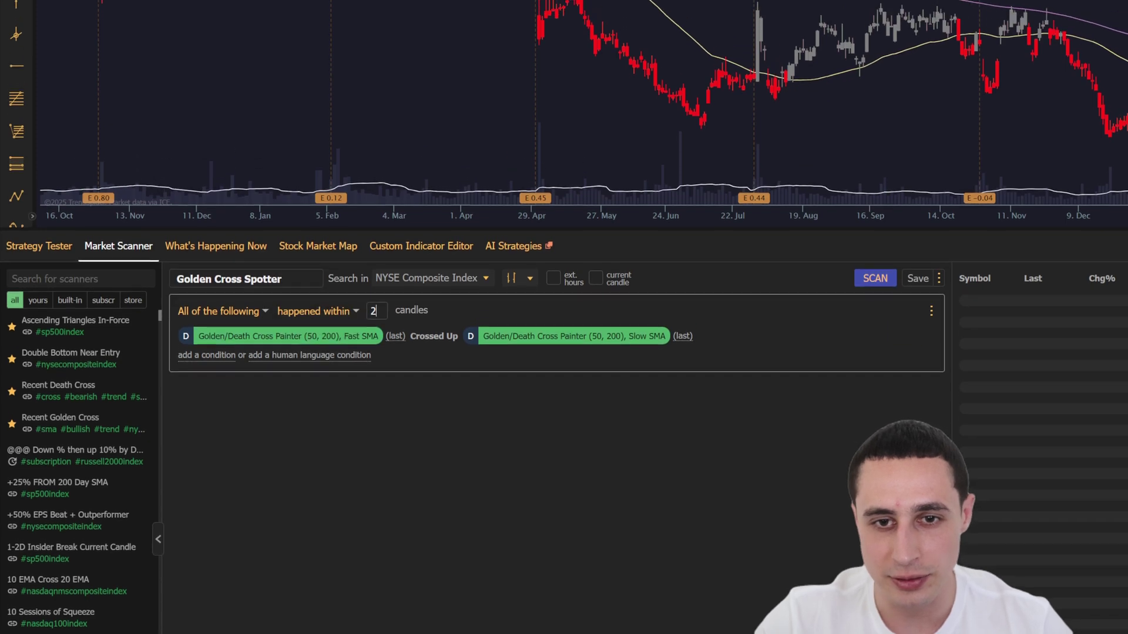
{"action": "double_click", "coordinate": [374, 311]}
Step: Set the cross window to 10 candles and add a group requiring daily close above Fast SMA
{"action": "type", "text": "10"}
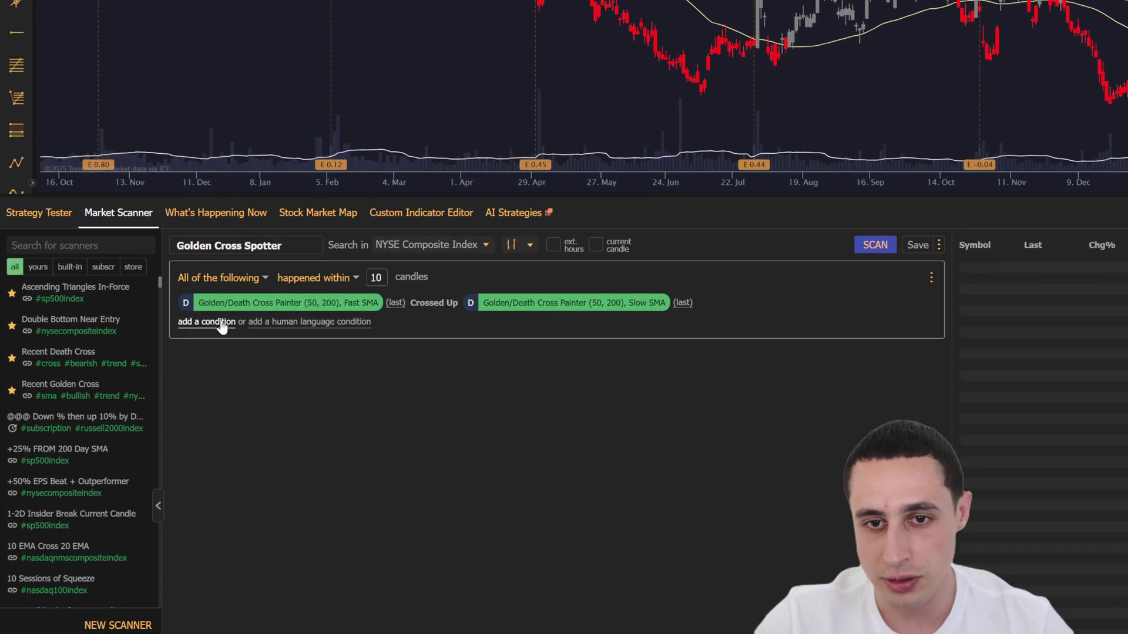
{"action": "left_click", "coordinate": [219, 359]}
{"action": "left_click", "coordinate": [252, 398]}
{"action": "left_click", "coordinate": [251, 414]}
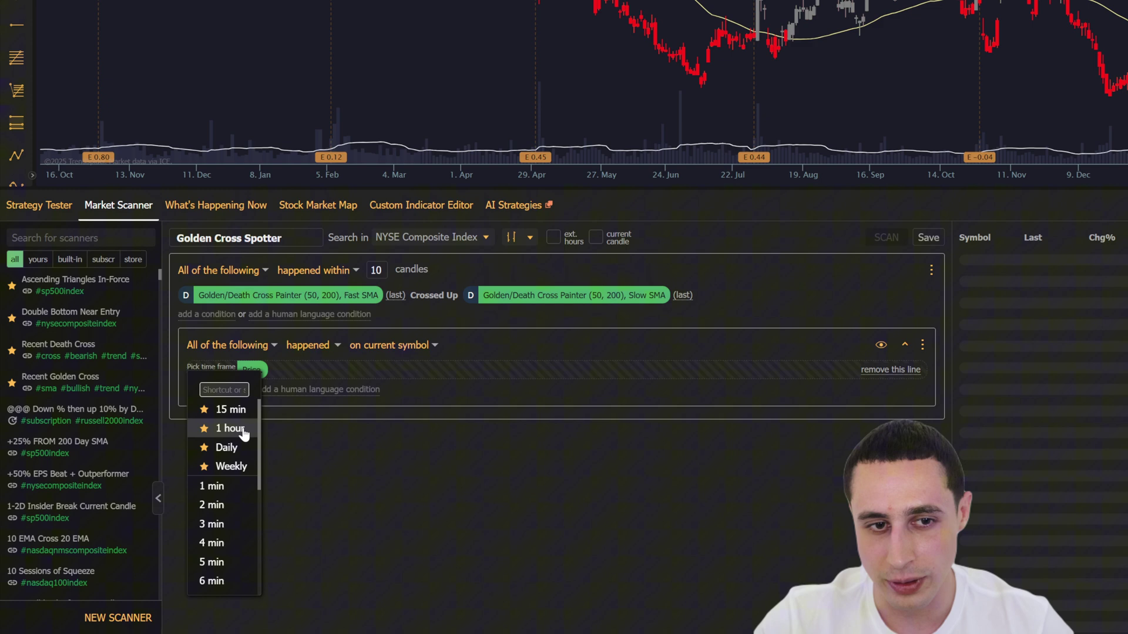
{"action": "left_click", "coordinate": [241, 447]}
{"action": "left_click", "coordinate": [258, 465]}
{"action": "left_click", "coordinate": [323, 435]}
{"action": "left_click", "coordinate": [370, 435]}
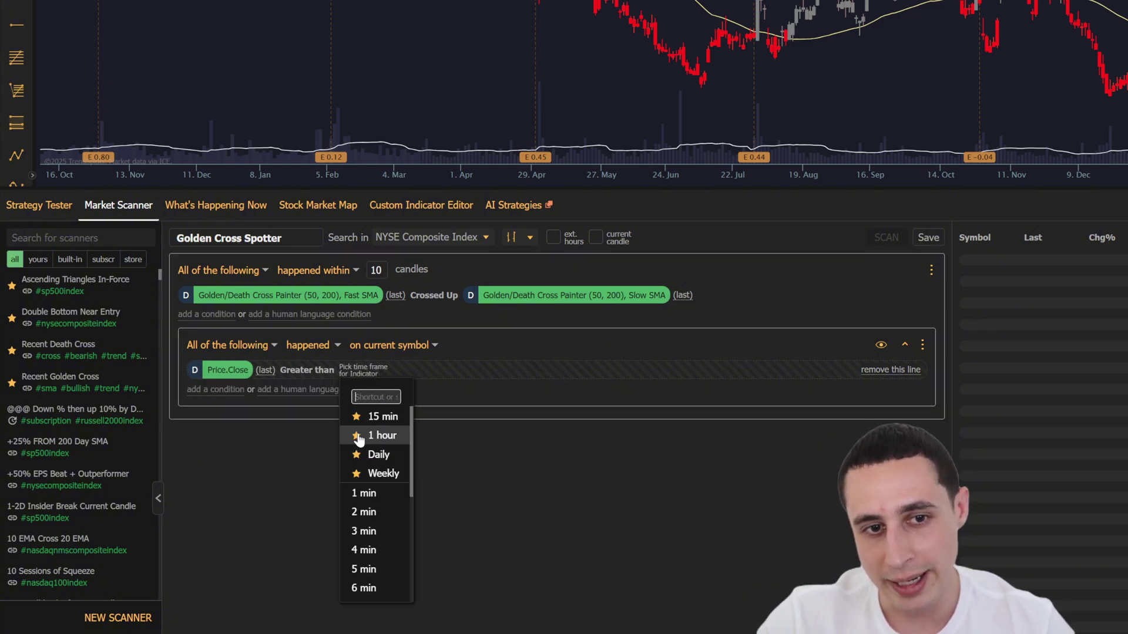
{"action": "left_click", "coordinate": [371, 454]}
{"action": "type", "text": "golden"}
{"action": "left_click", "coordinate": [520, 524]}
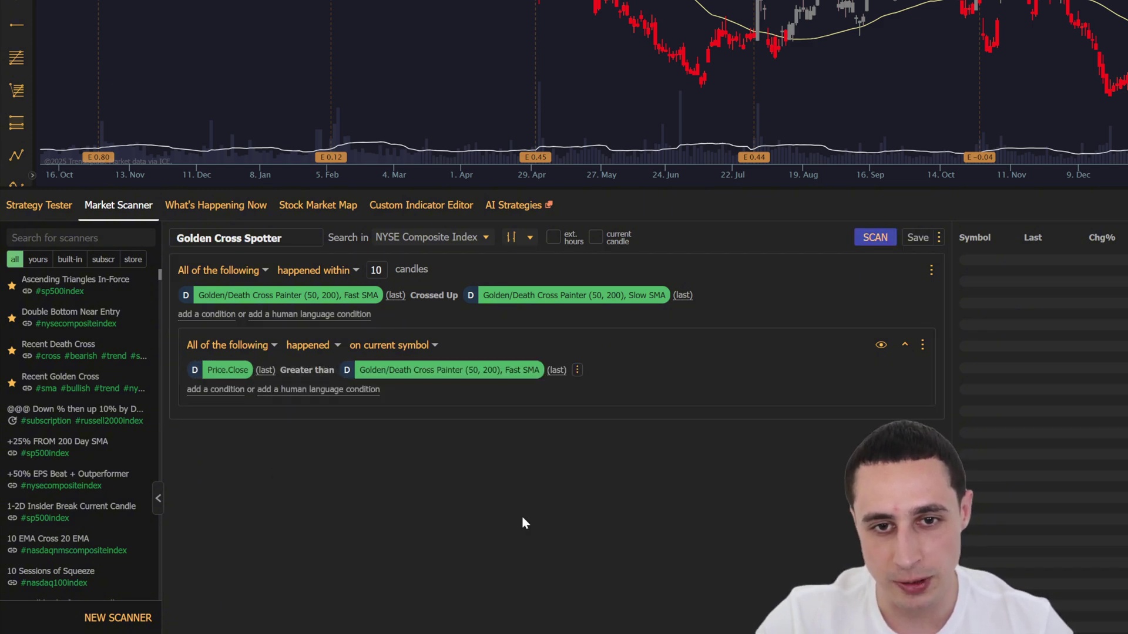
Step: Add a line to the group requiring the daily close greater than the Slow SMA
{"action": "left_click", "coordinate": [227, 390]}
{"action": "left_click", "coordinate": [231, 399]}
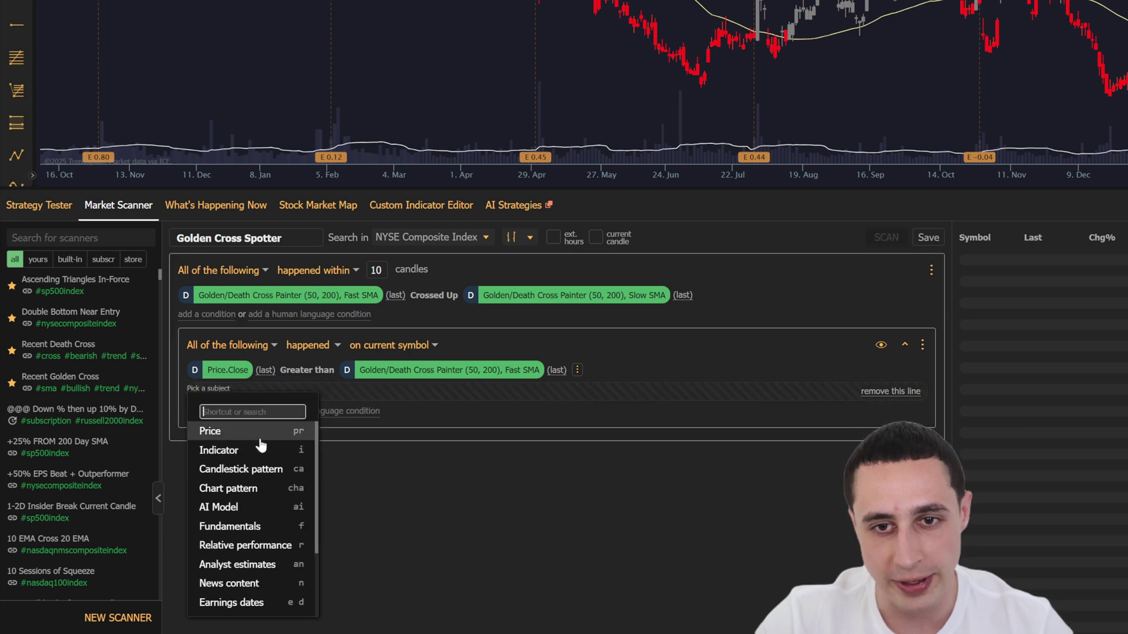
{"action": "left_click", "coordinate": [260, 438]}
{"action": "left_click", "coordinate": [235, 469]}
{"action": "left_click", "coordinate": [257, 486]}
{"action": "left_click", "coordinate": [317, 456]}
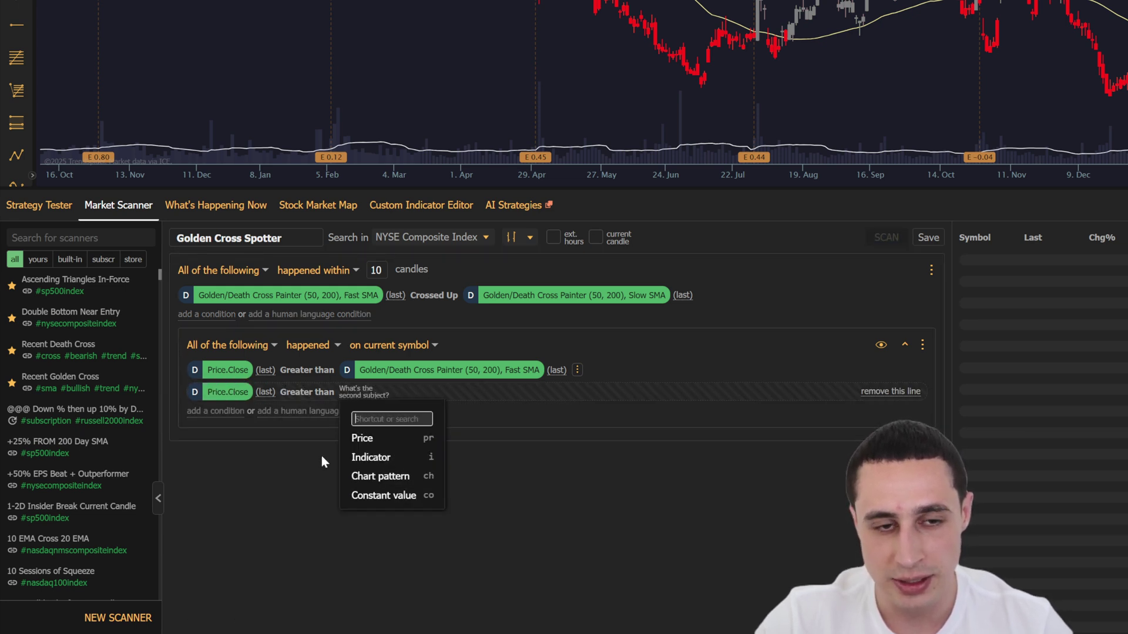
{"action": "type", "text": "i"}
{"action": "left_click", "coordinate": [386, 473]}
{"action": "type", "text": "gc"}
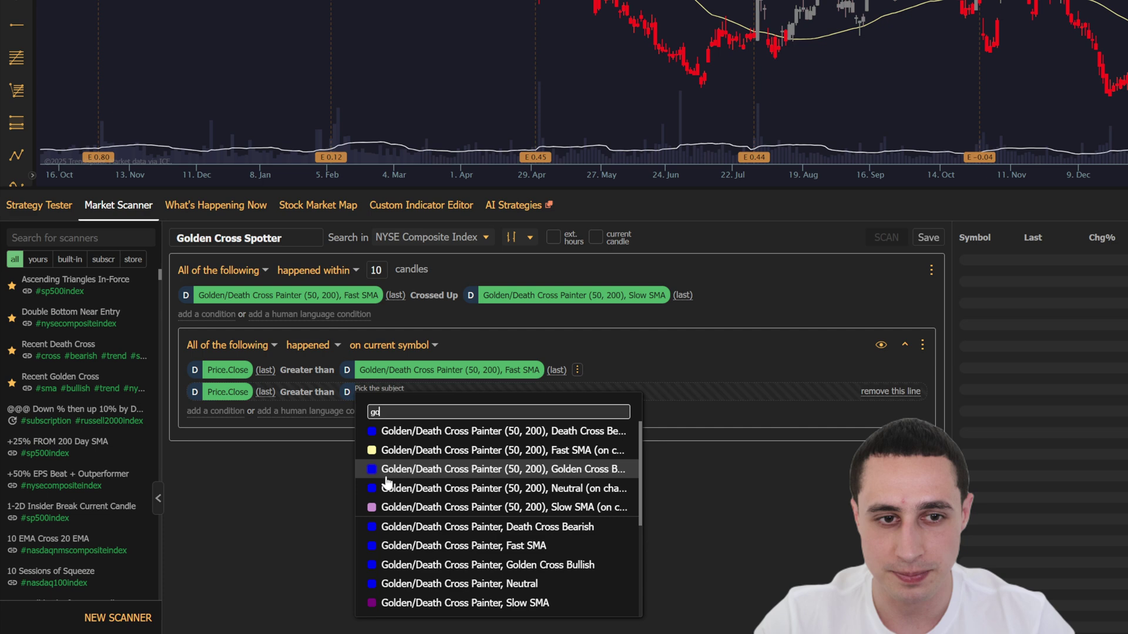
{"action": "left_click", "coordinate": [446, 603]}
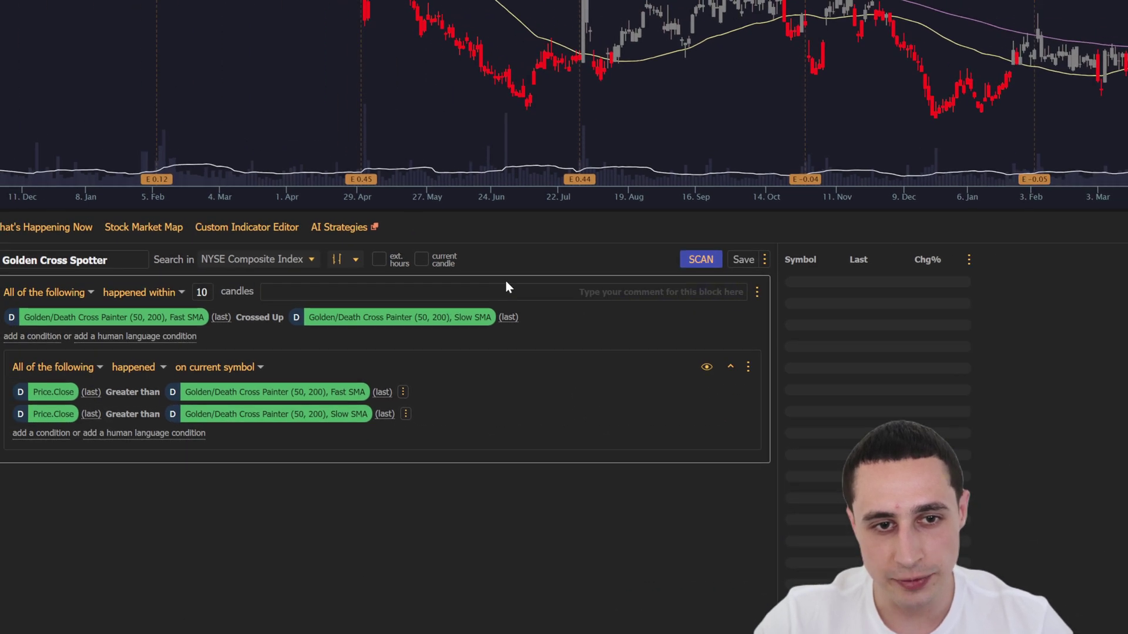
Step: Run the scan with the current candle included, then load ULTA's chart from the results
{"action": "left_click", "coordinate": [544, 314]}
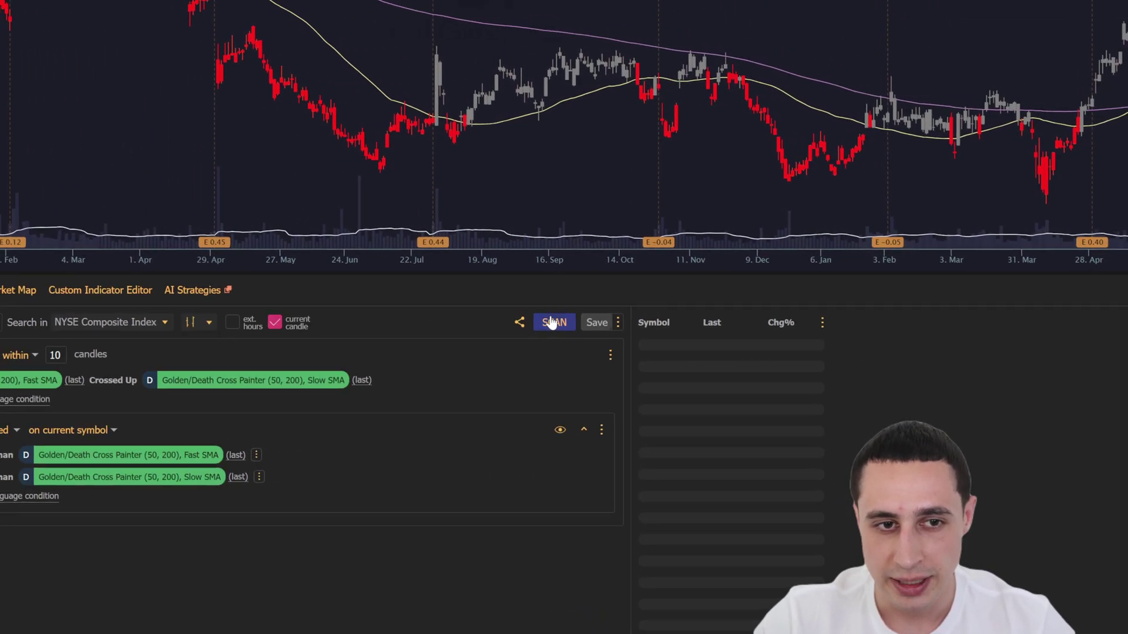
{"action": "left_click", "coordinate": [819, 312]}
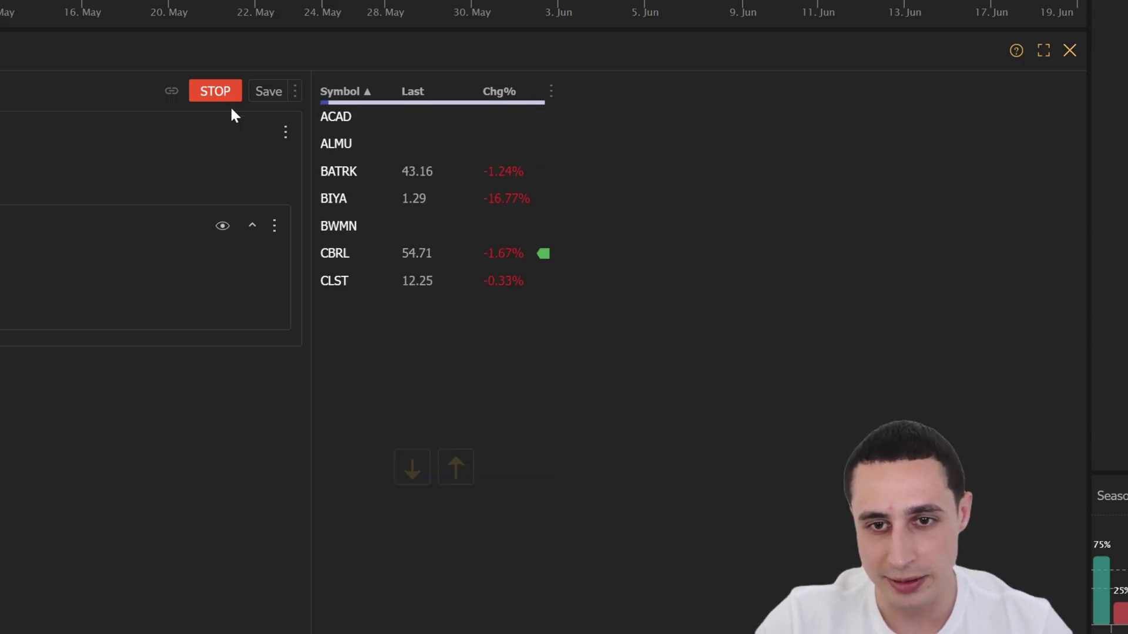
{"action": "scroll", "coordinate": [384, 218], "scroll_direction": "down", "scroll_amount": 7}
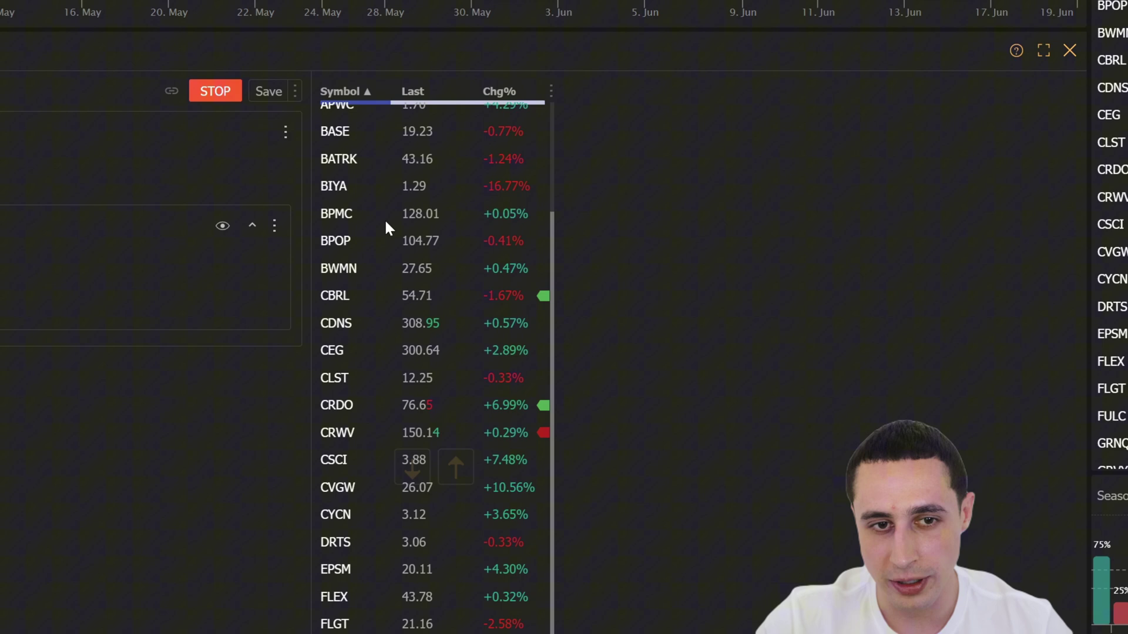
{"action": "scroll", "coordinate": [386, 232], "scroll_direction": "down", "scroll_amount": 15}
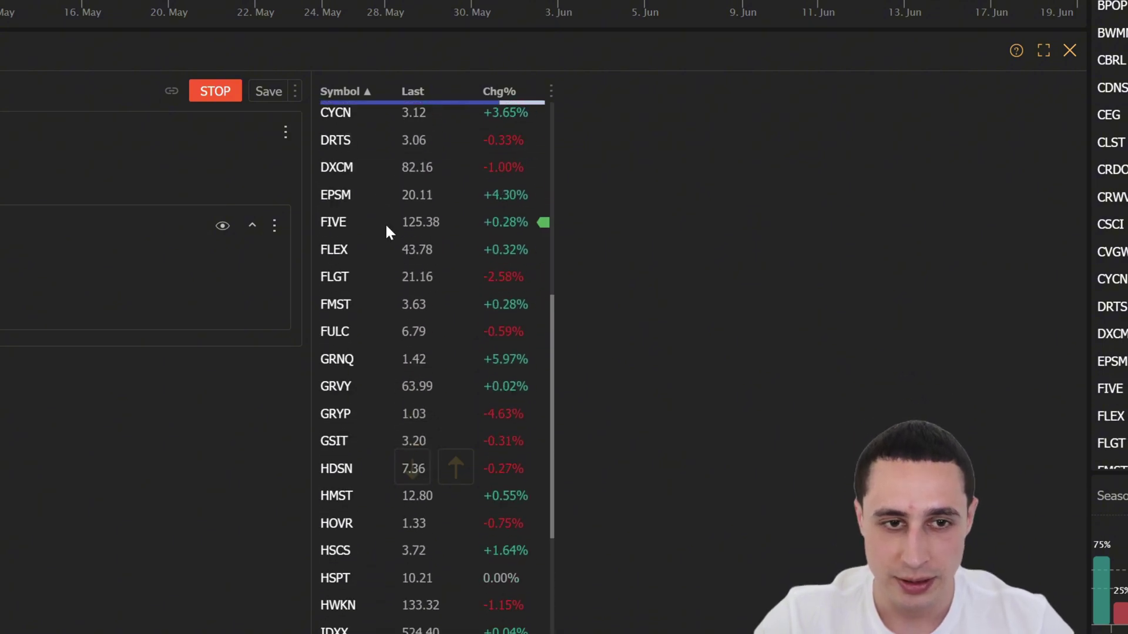
{"action": "scroll", "coordinate": [387, 233], "scroll_direction": "down", "scroll_amount": 15}
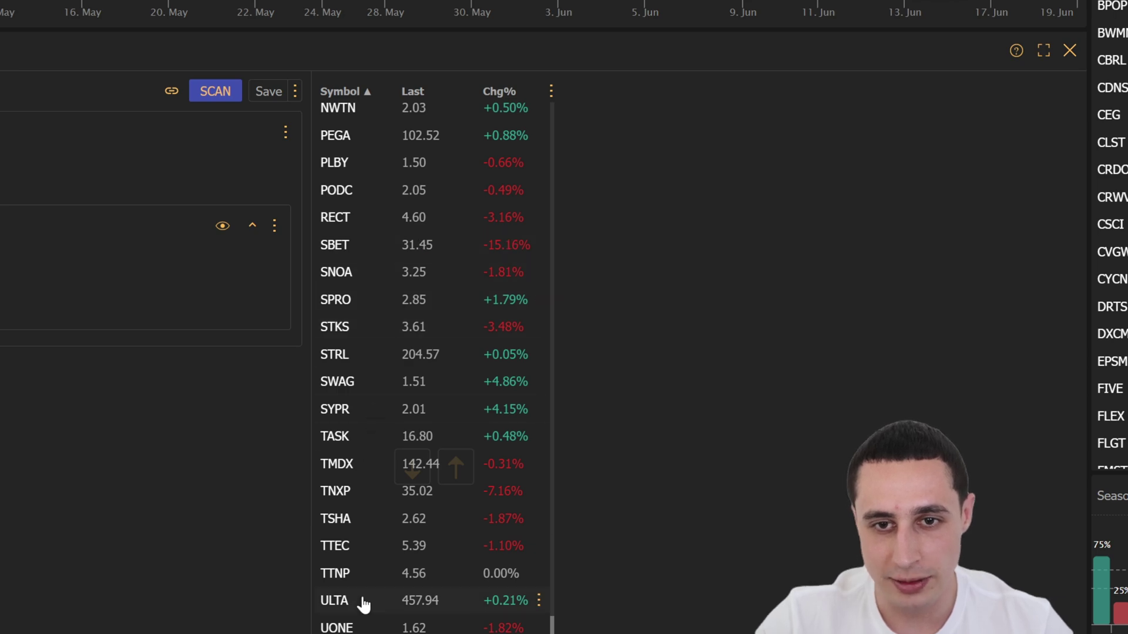
{"action": "left_click", "coordinate": [363, 602]}
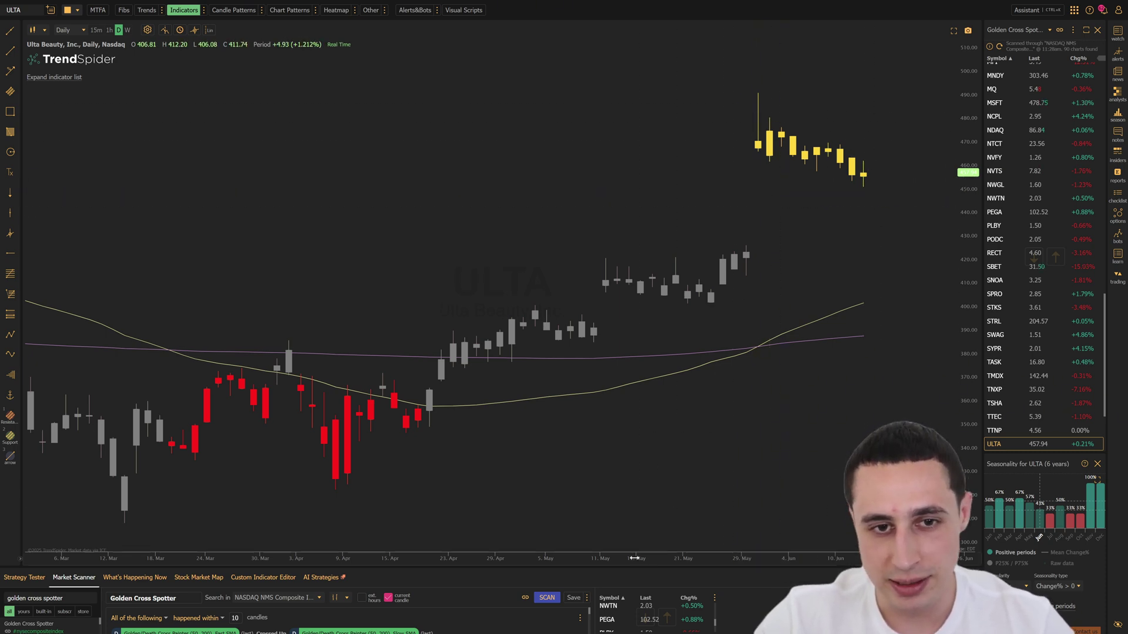
{"action": "left_click_drag", "start_coordinate": [714, 344], "coordinate": [709, 377]}
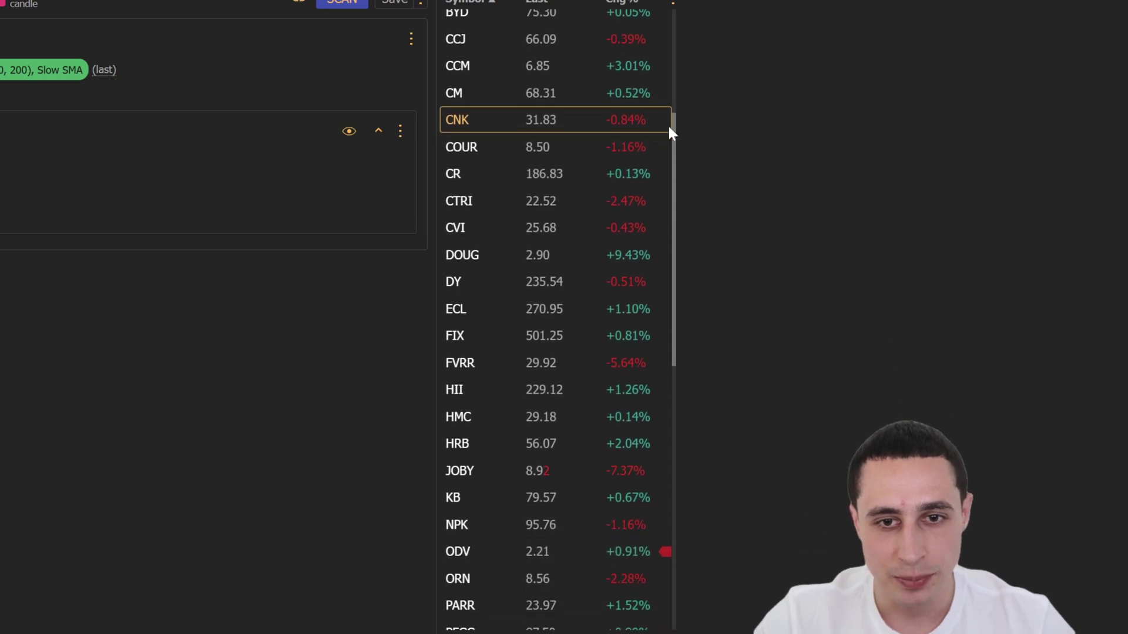
{"action": "left_click_drag", "start_coordinate": [668, 153], "coordinate": [667, 343]}
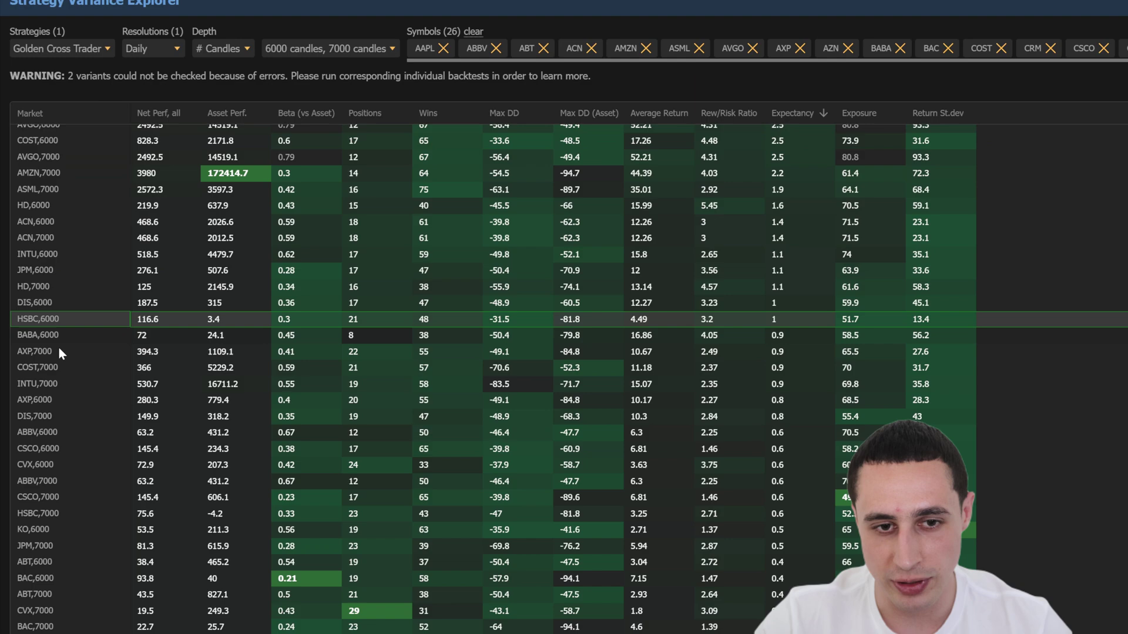
{"action": "scroll", "coordinate": [58, 346], "scroll_direction": "down", "scroll_amount": 5}
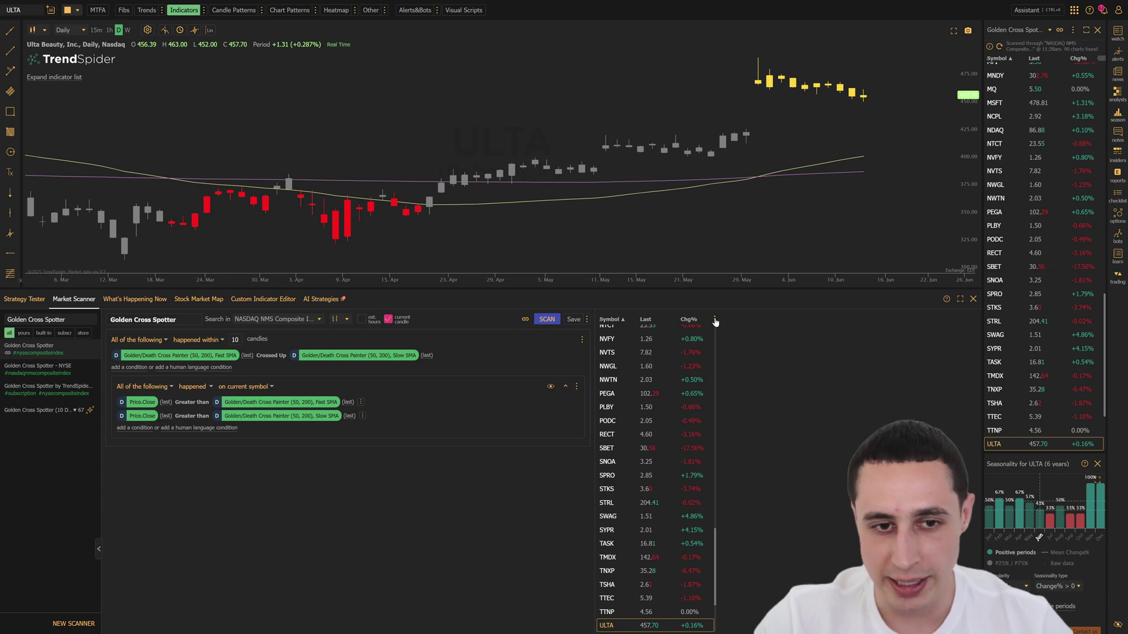
Step: Copy the scan results into a new watch list and switch to the Strategy Tester
{"action": "left_click", "coordinate": [715, 321]}
{"action": "left_click", "coordinate": [751, 258]}
{"action": "left_click_drag", "start_coordinate": [660, 265], "coordinate": [541, 263]}
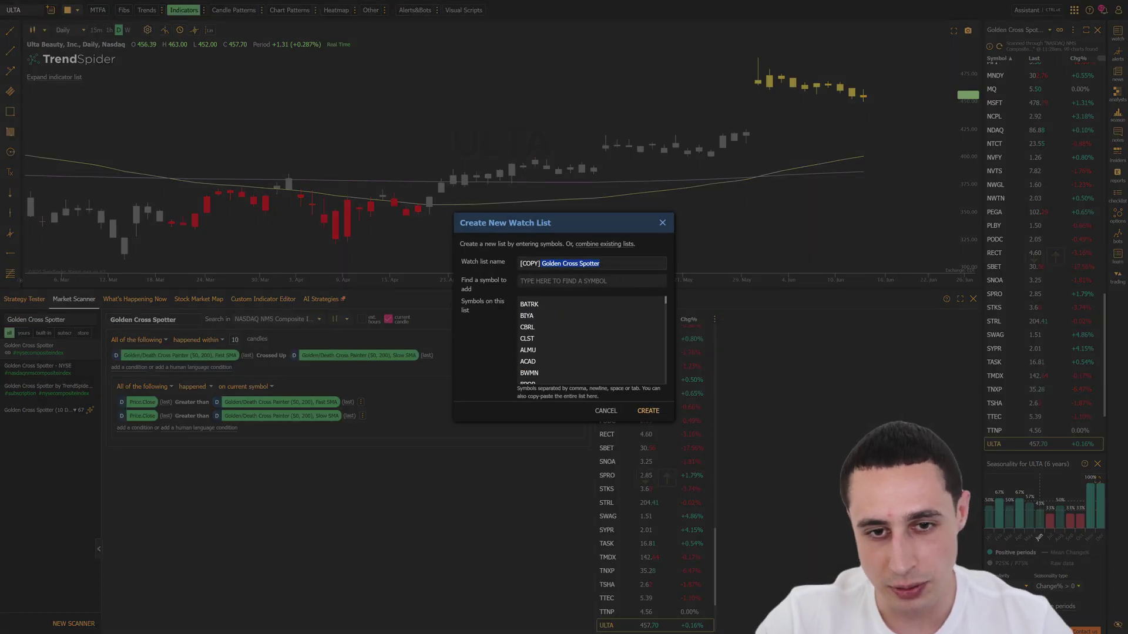
{"action": "left_click", "coordinate": [648, 412]}
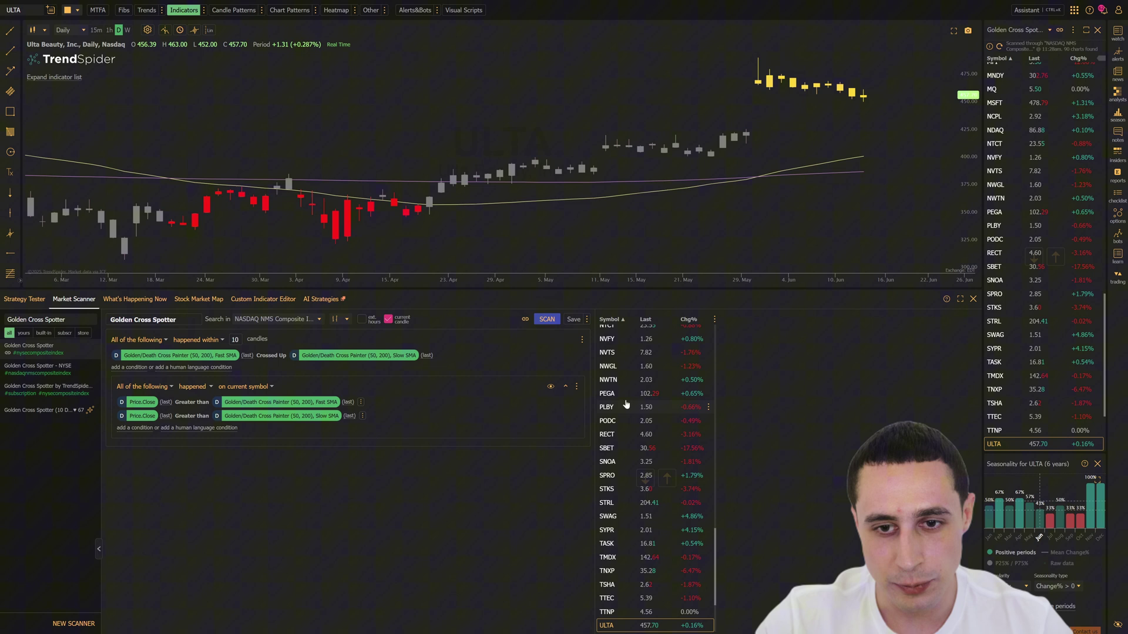
{"action": "left_click", "coordinate": [25, 300]}
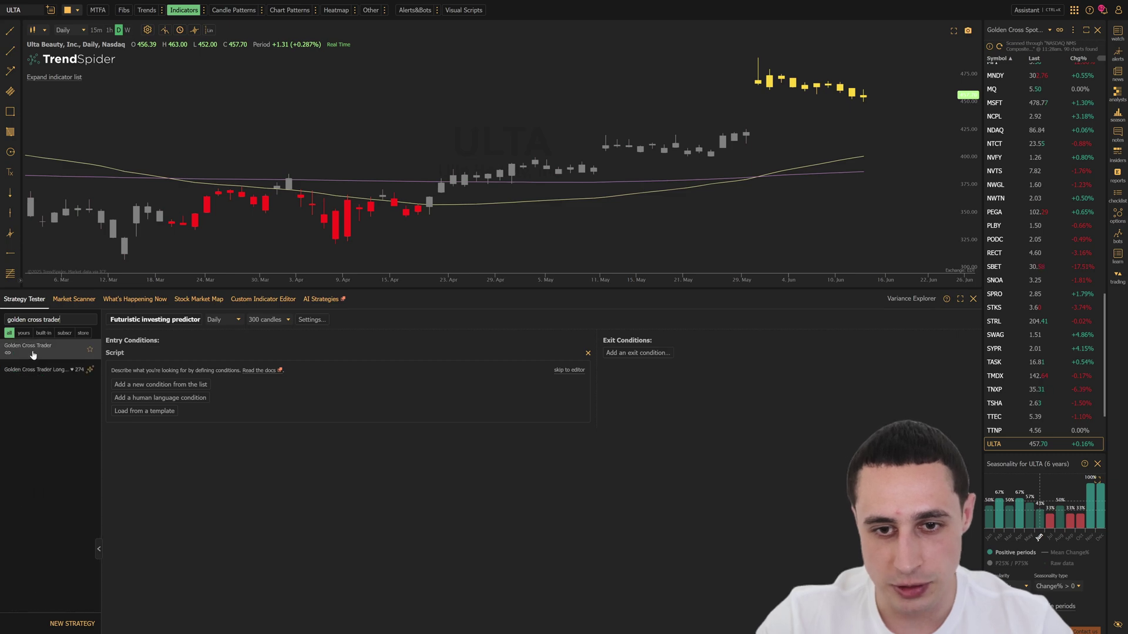
Step: Open Golden Cross Trader in the Variance Explorer and replace its symbols with the [COPY] Golden Cross Spotter list
{"action": "left_click", "coordinate": [33, 353]}
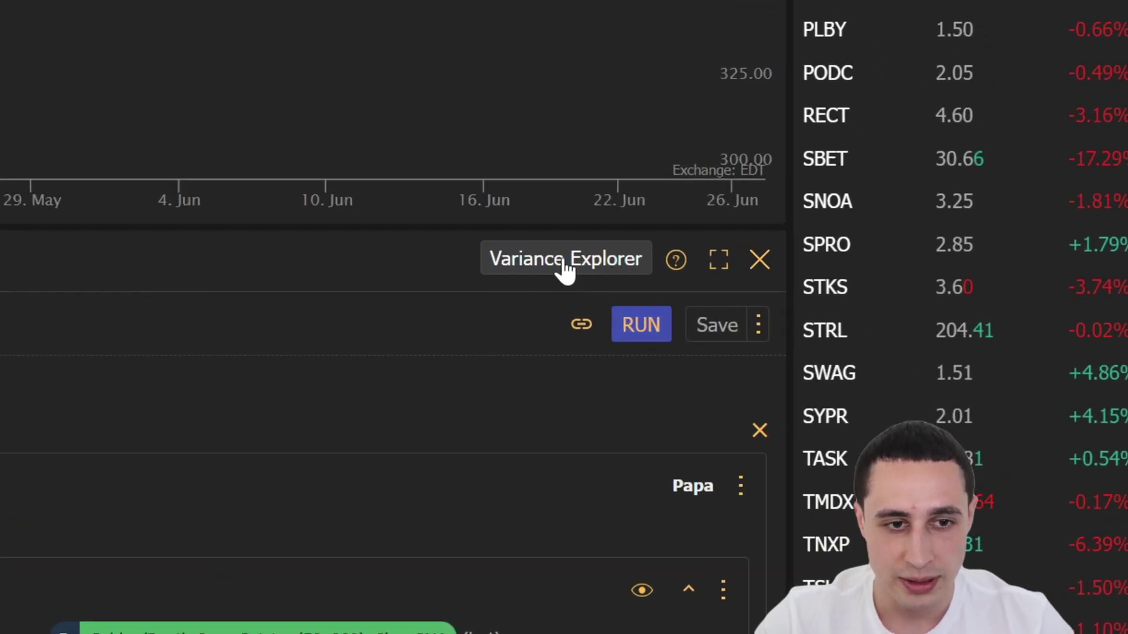
{"action": "left_click", "coordinate": [563, 262]}
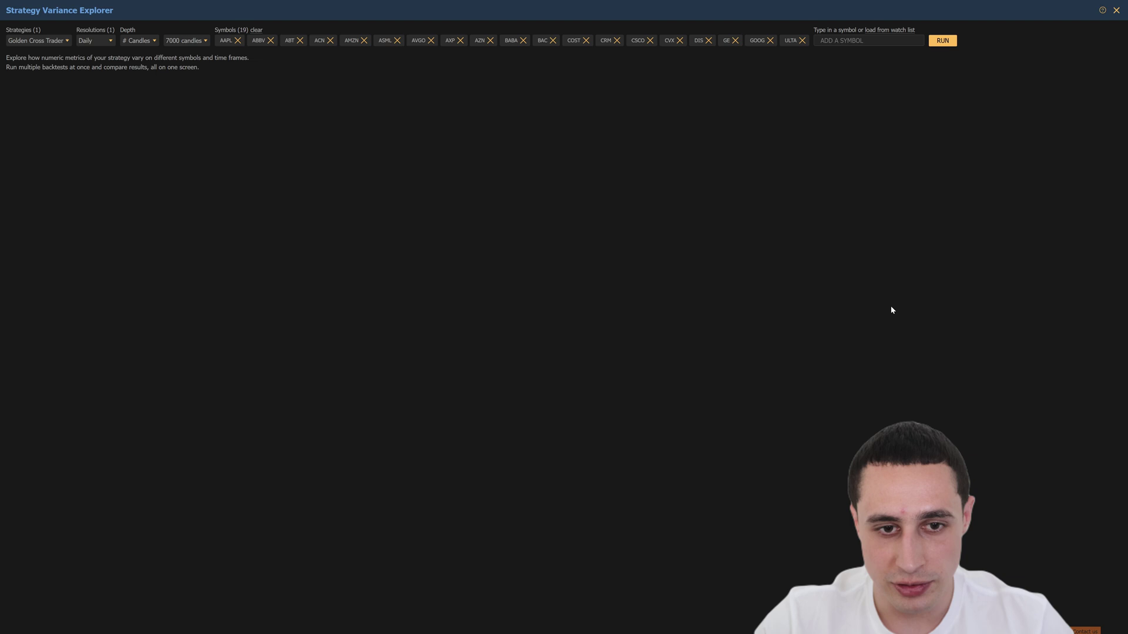
{"action": "left_click", "coordinate": [97, 41]}
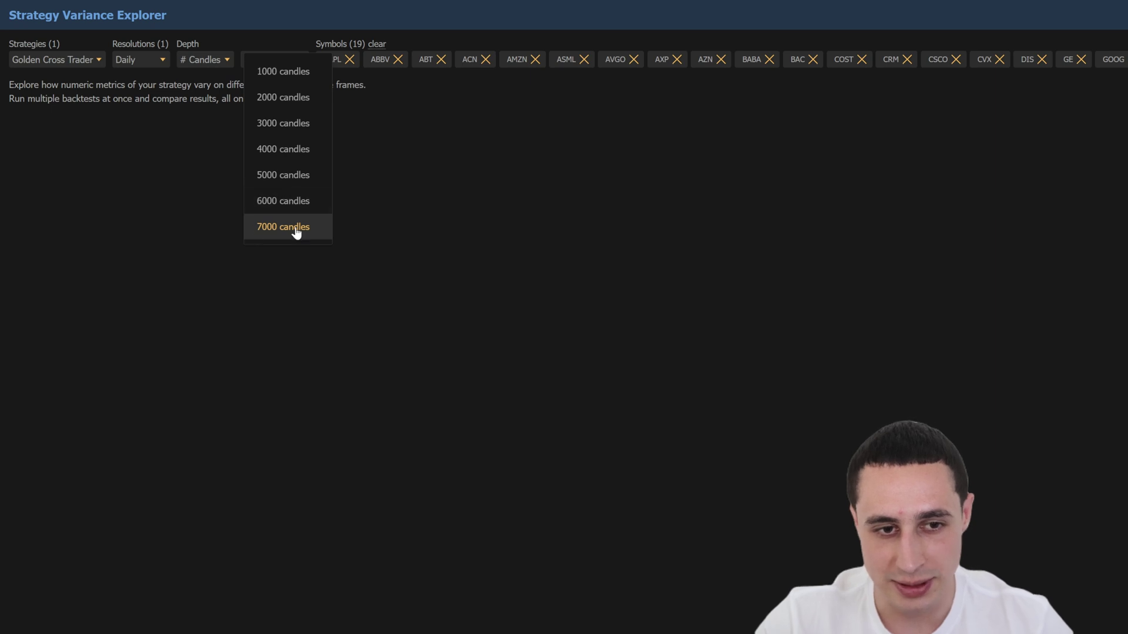
{"action": "left_click", "coordinate": [384, 45]}
{"action": "left_click", "coordinate": [490, 45]}
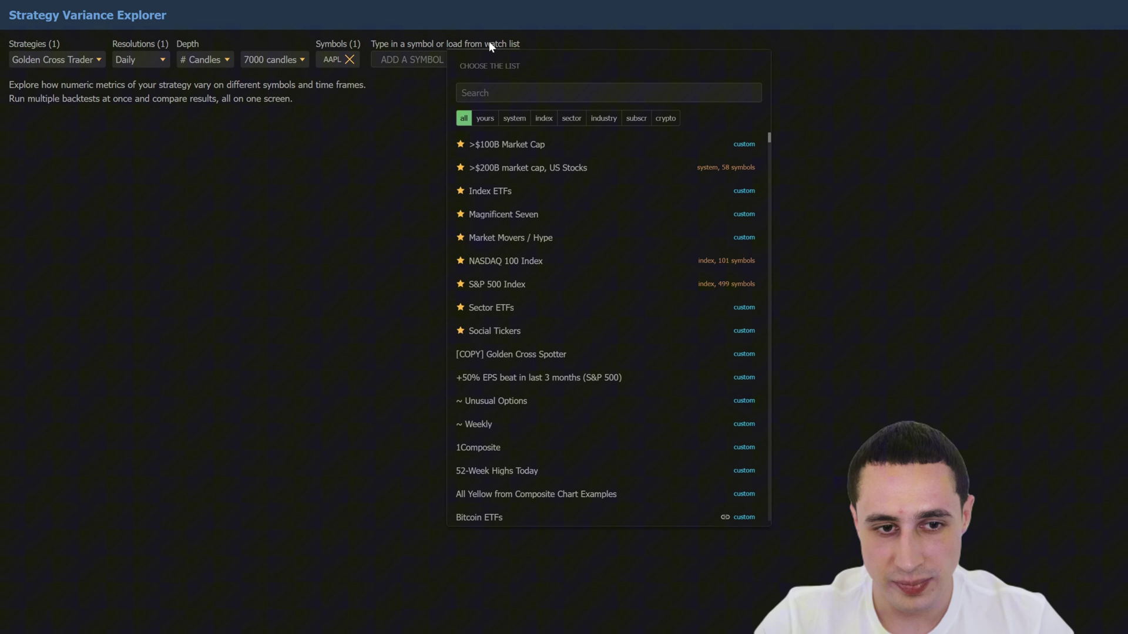
{"action": "type", "text": "golden"}
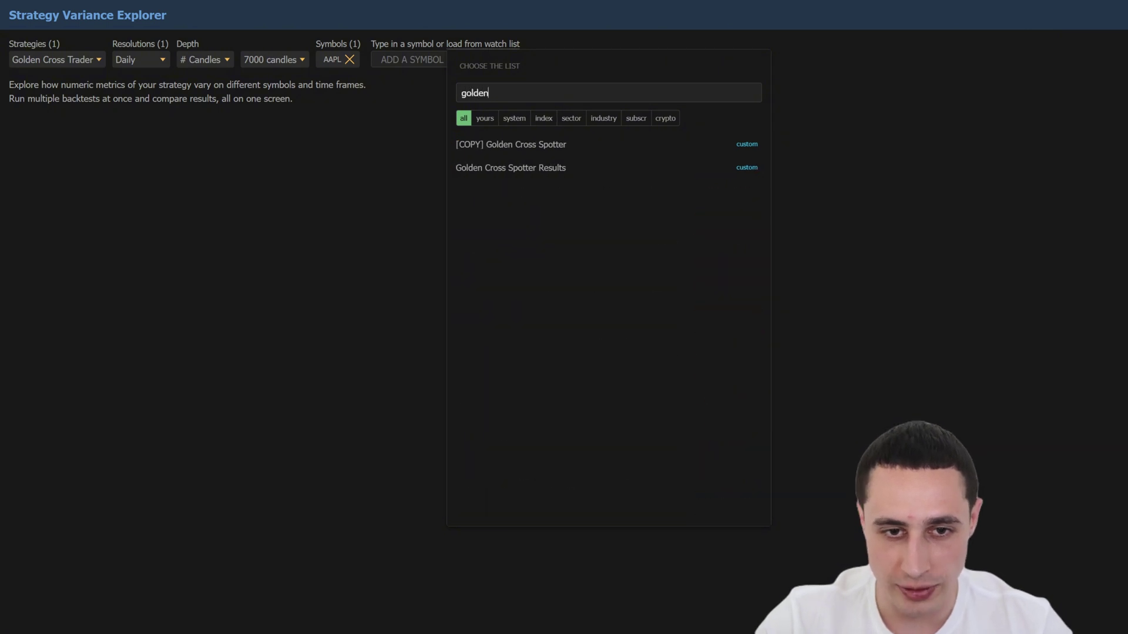
{"action": "left_click", "coordinate": [470, 144]}
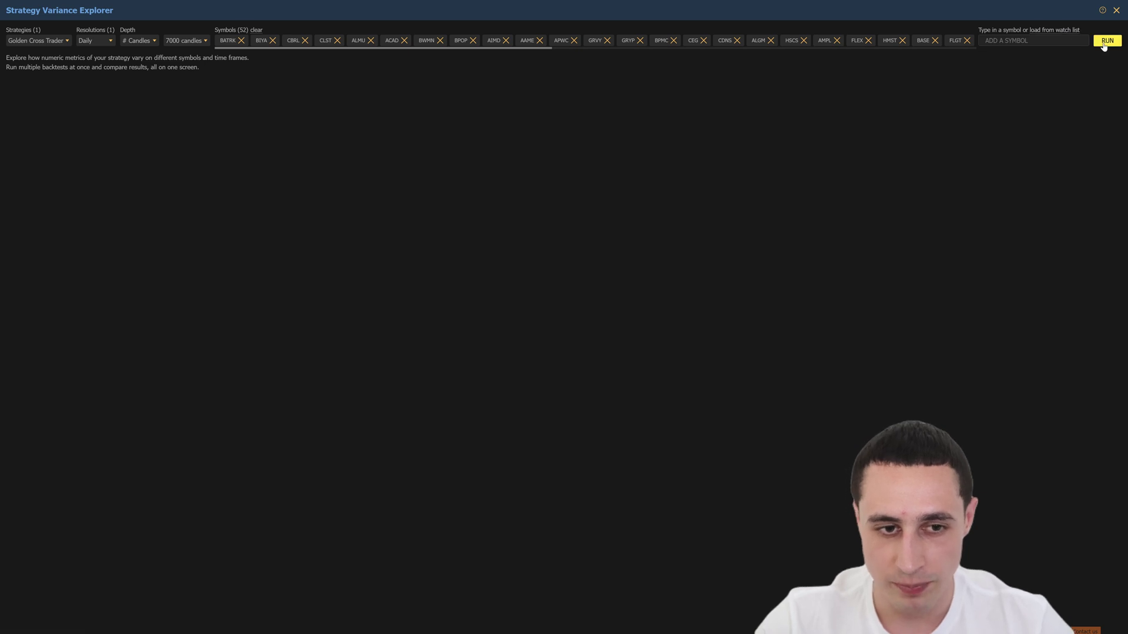
Step: Run the variance backtest on all 52 symbols and scroll the Net Perf-ranked results
{"action": "left_click", "coordinate": [1104, 40]}
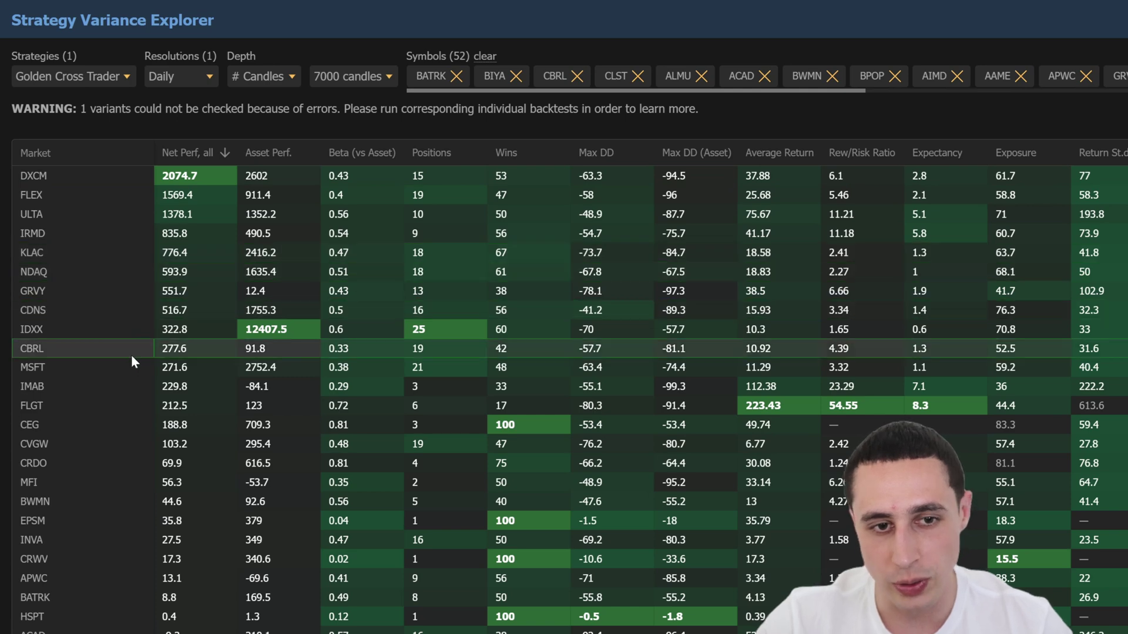
{"action": "scroll", "coordinate": [118, 467], "scroll_direction": "down", "scroll_amount": 2}
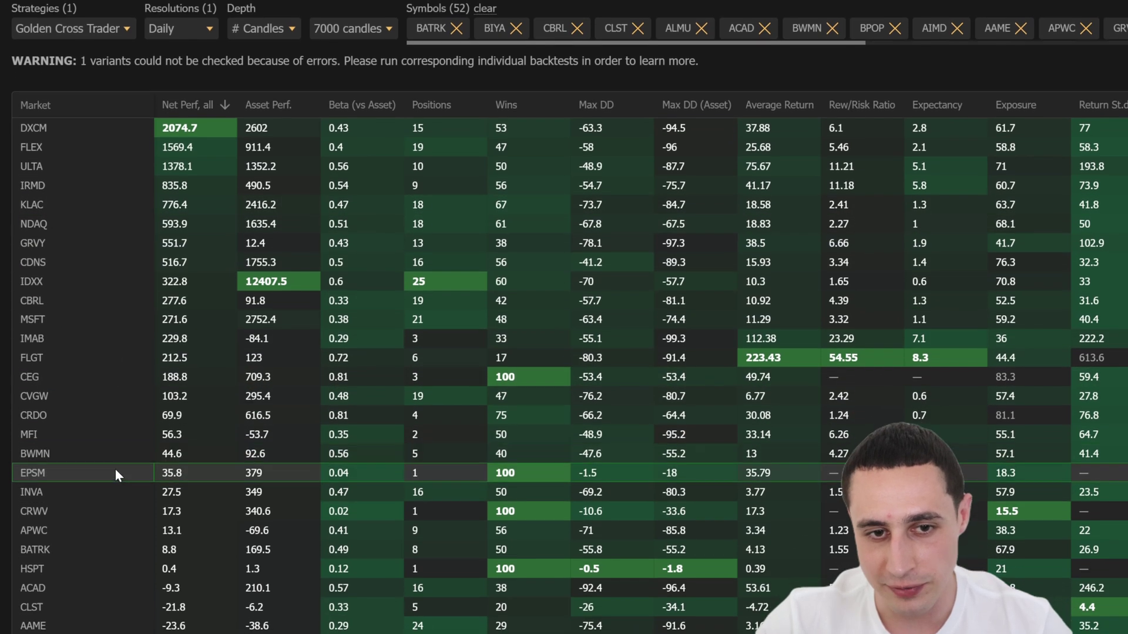
{"action": "scroll", "coordinate": [115, 469], "scroll_direction": "down", "scroll_amount": 4}
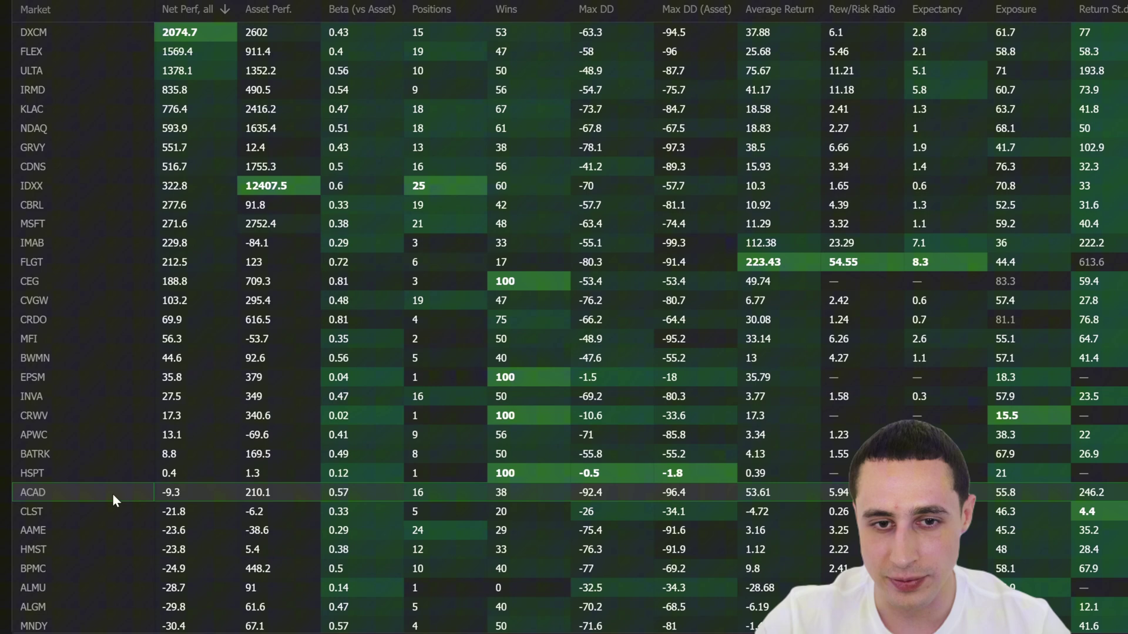
{"action": "scroll", "coordinate": [111, 499], "scroll_direction": "down", "scroll_amount": 4}
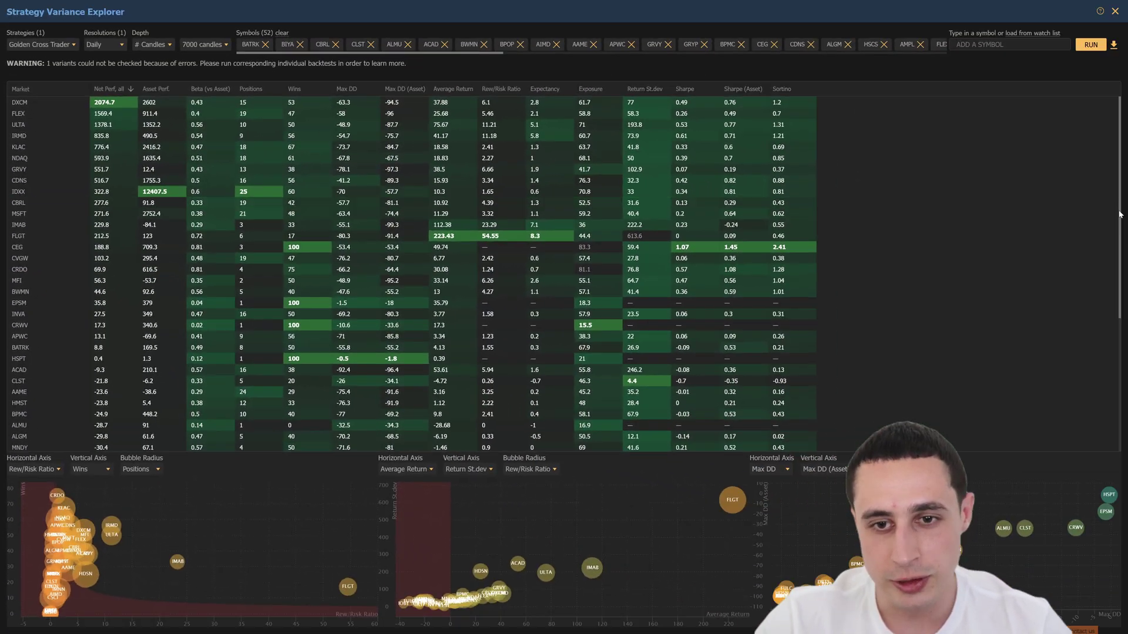
{"action": "mouse_move", "coordinate": [1120, 215]}
{"action": "left_mouse_down"}
{"action": "mouse_move", "coordinate": [1118, 360]}
{"action": "mouse_move", "coordinate": [1119, 201]}
{"action": "left_mouse_up"}
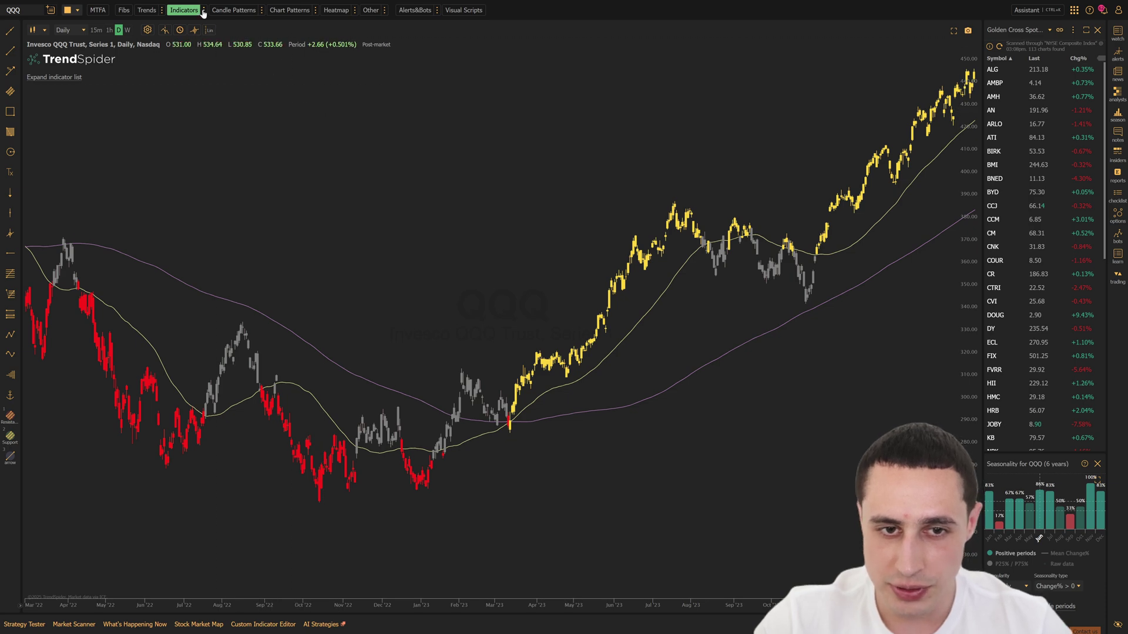
Step: Add the Golden / Death Cross Painter to TrendSpider from its store page via the indicator manager
{"action": "left_click", "coordinate": [202, 10]}
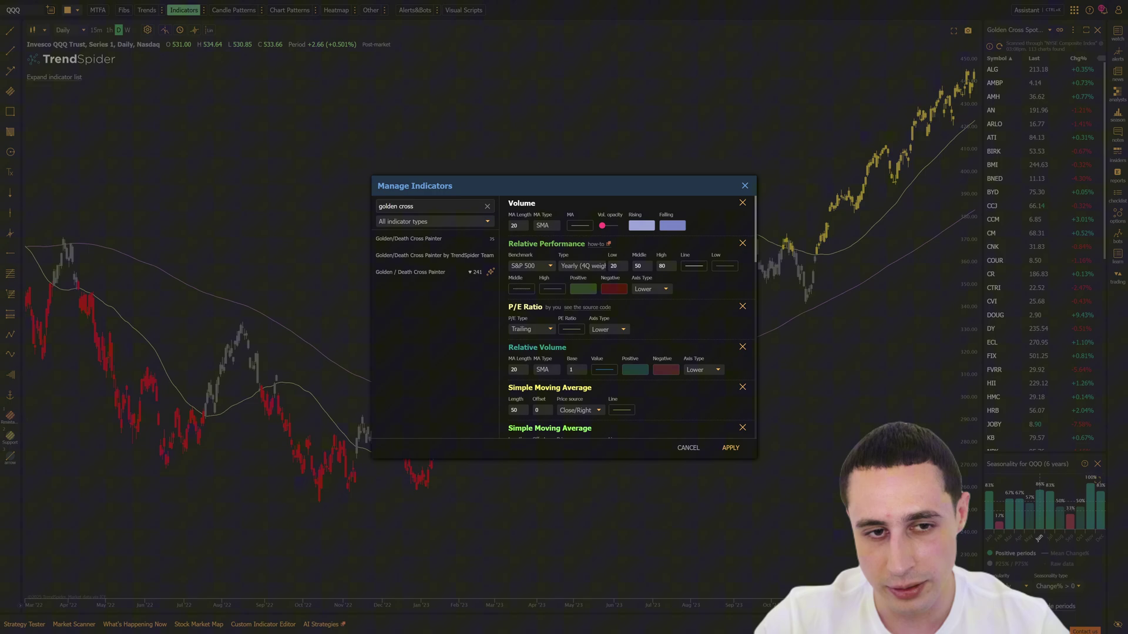
{"action": "left_click", "coordinate": [421, 271]}
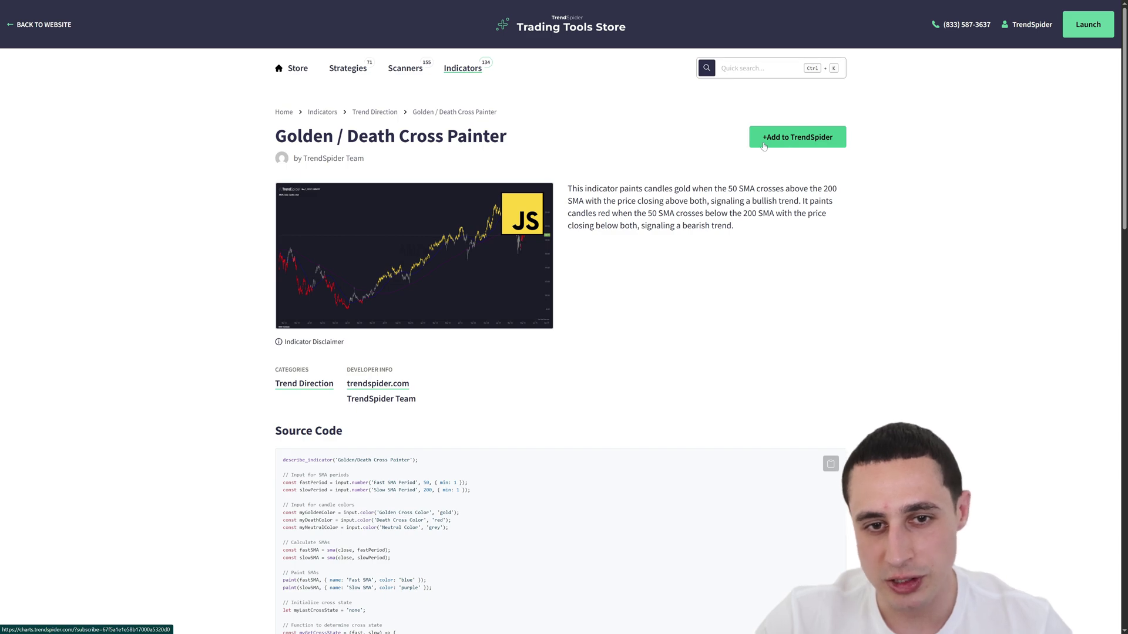
{"action": "left_click", "coordinate": [764, 145]}
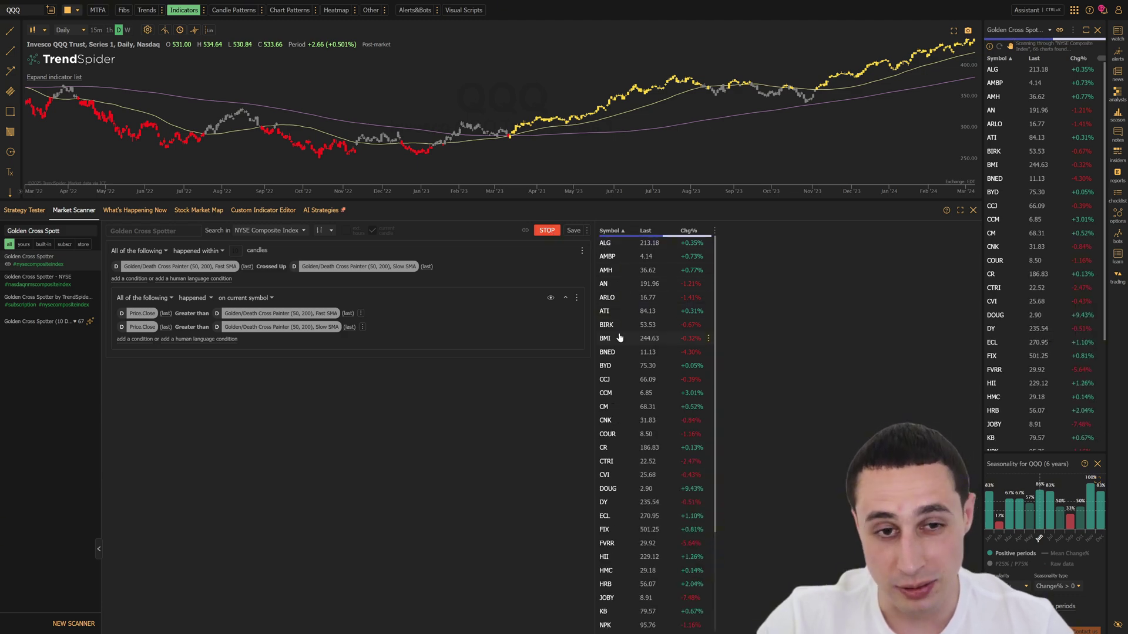
Step: Backtest Golden Cross Trader on scanned stocks one by one, from AMH through to GS
{"action": "scroll", "coordinate": [622, 348], "scroll_direction": "down", "scroll_amount": 1}
{"action": "scroll", "coordinate": [623, 348], "scroll_direction": "down", "scroll_amount": 1}
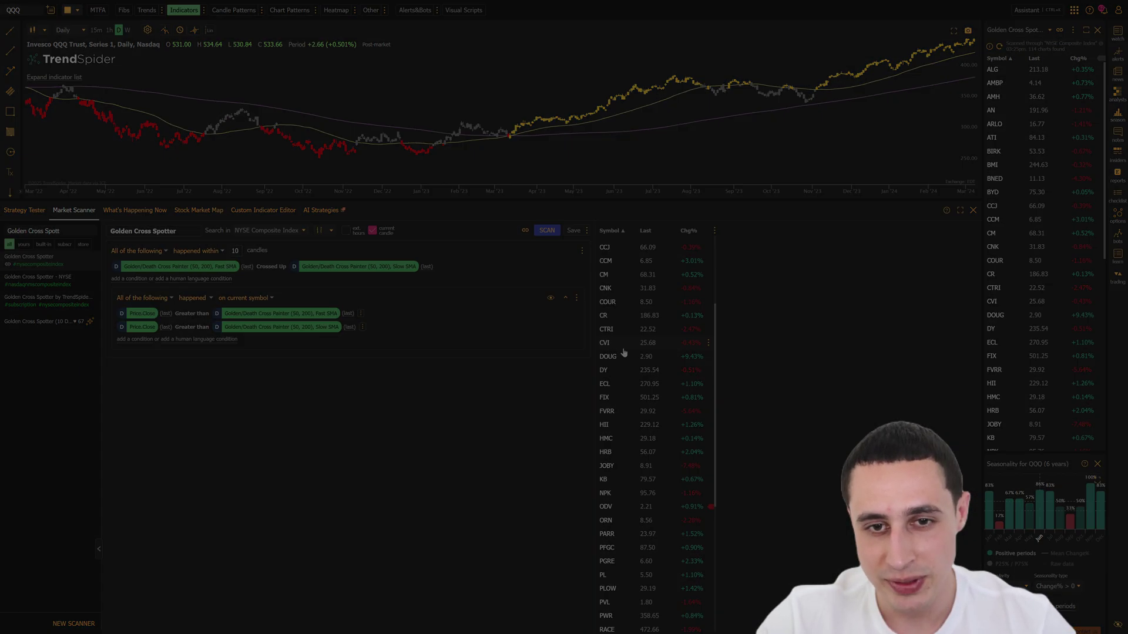
{"action": "left_click", "coordinate": [997, 71]}
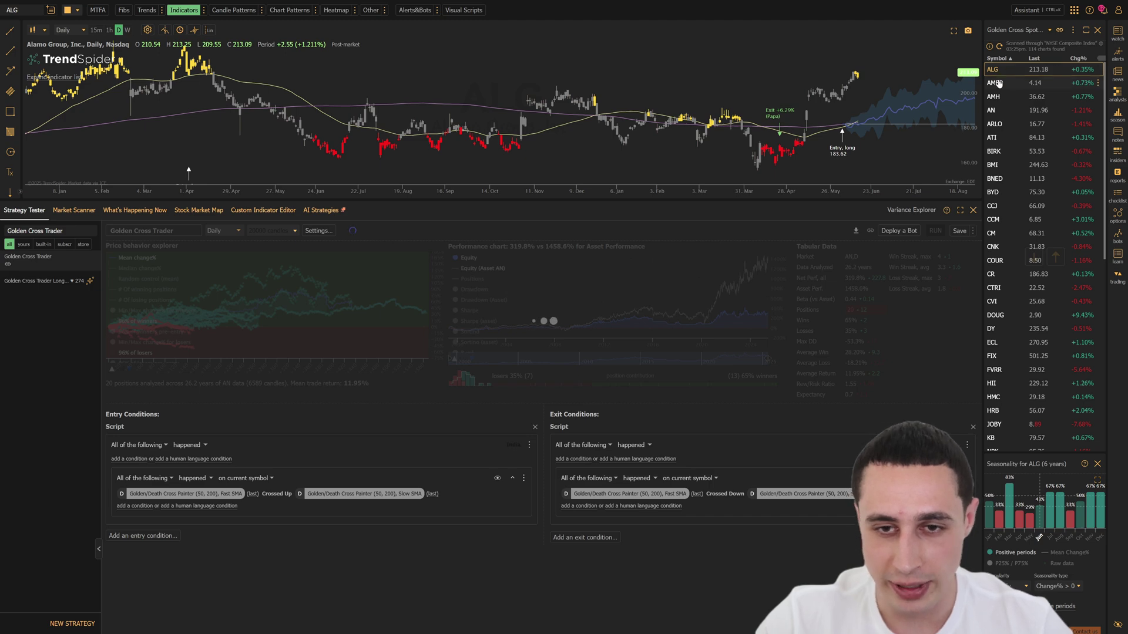
{"action": "left_click", "coordinate": [999, 97]}
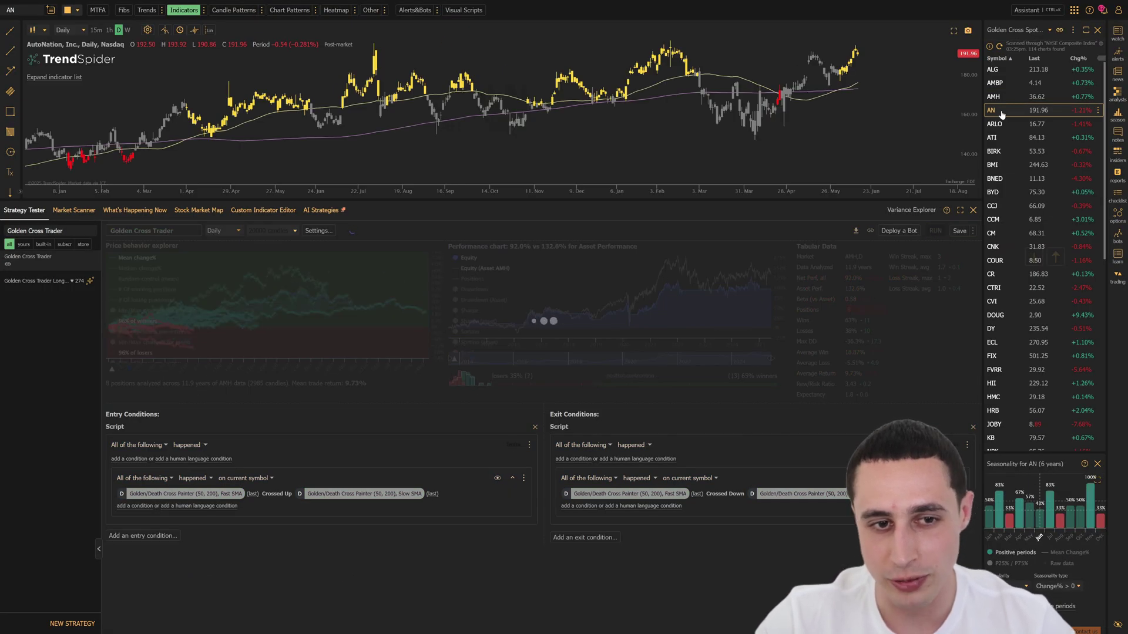
{"action": "left_click", "coordinate": [1002, 124]}
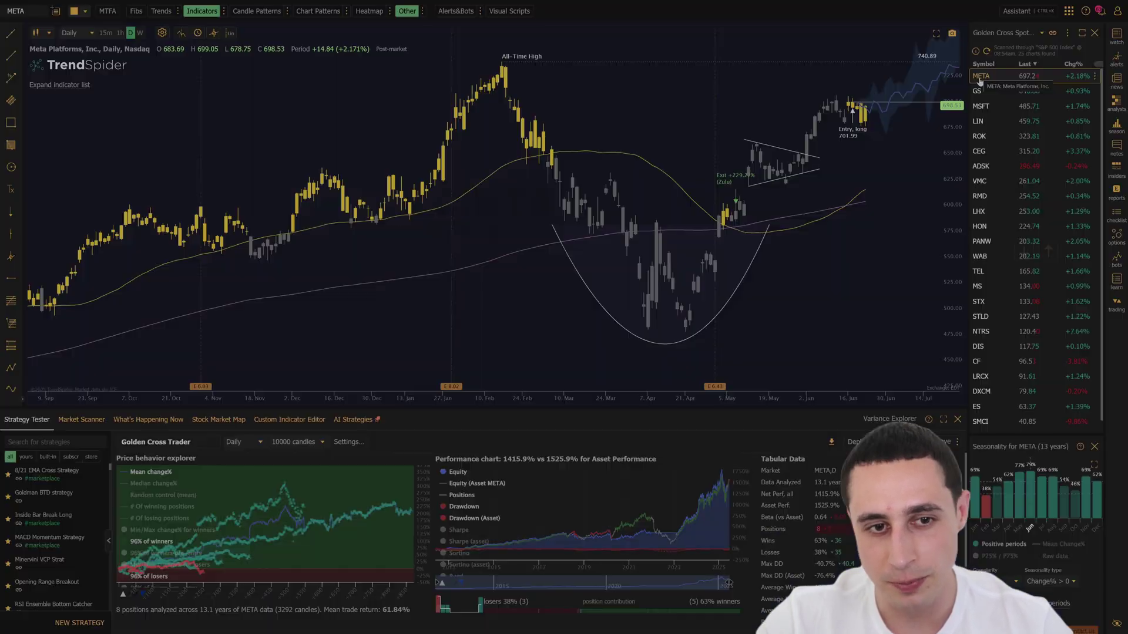
{"action": "left_click", "coordinate": [979, 91]}
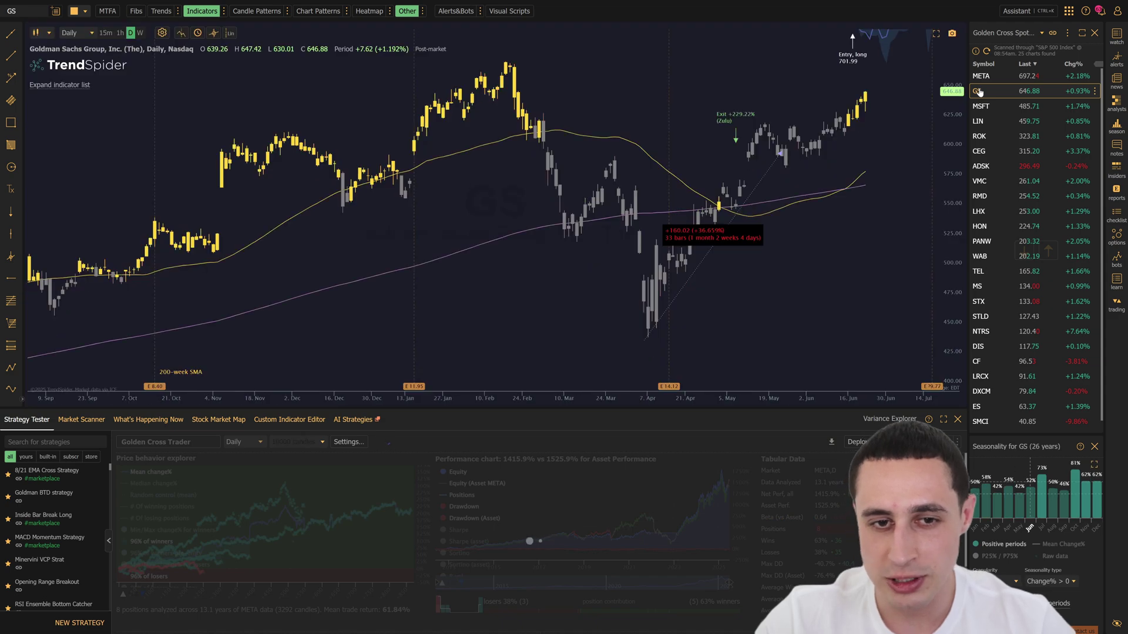
Step: Rerun the backtest on MSFT, SMCI, PANW, MS and LRCX, ending at LRCX's 27908.6%
{"action": "left_click", "coordinate": [980, 108]}
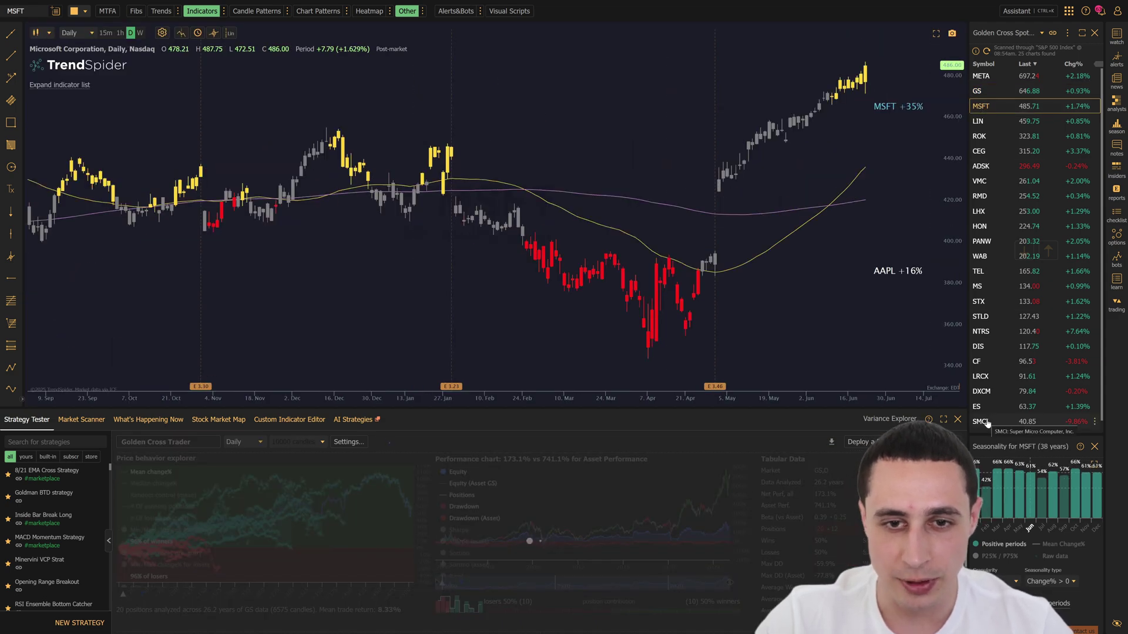
{"action": "left_click", "coordinate": [987, 422]}
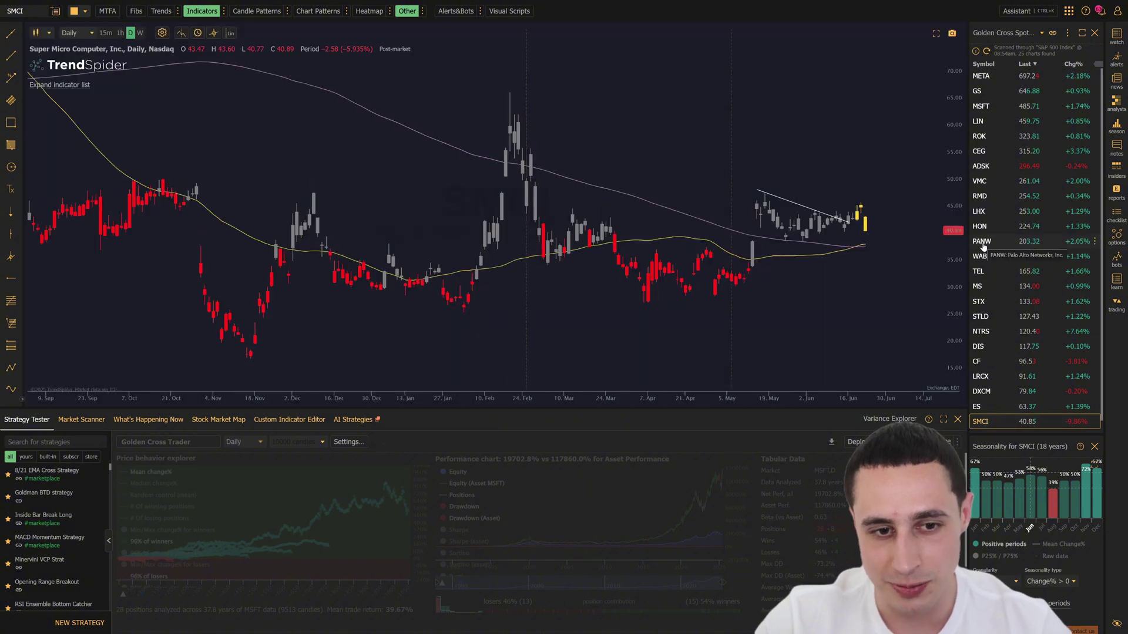
{"action": "left_click", "coordinate": [983, 247]}
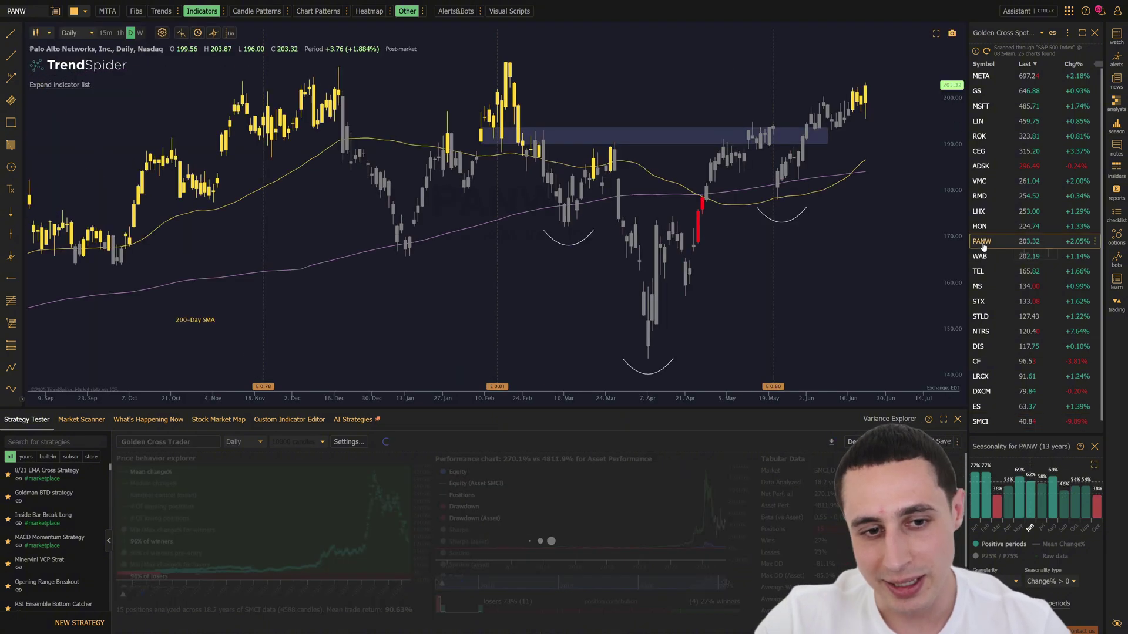
{"action": "left_click", "coordinate": [979, 286]}
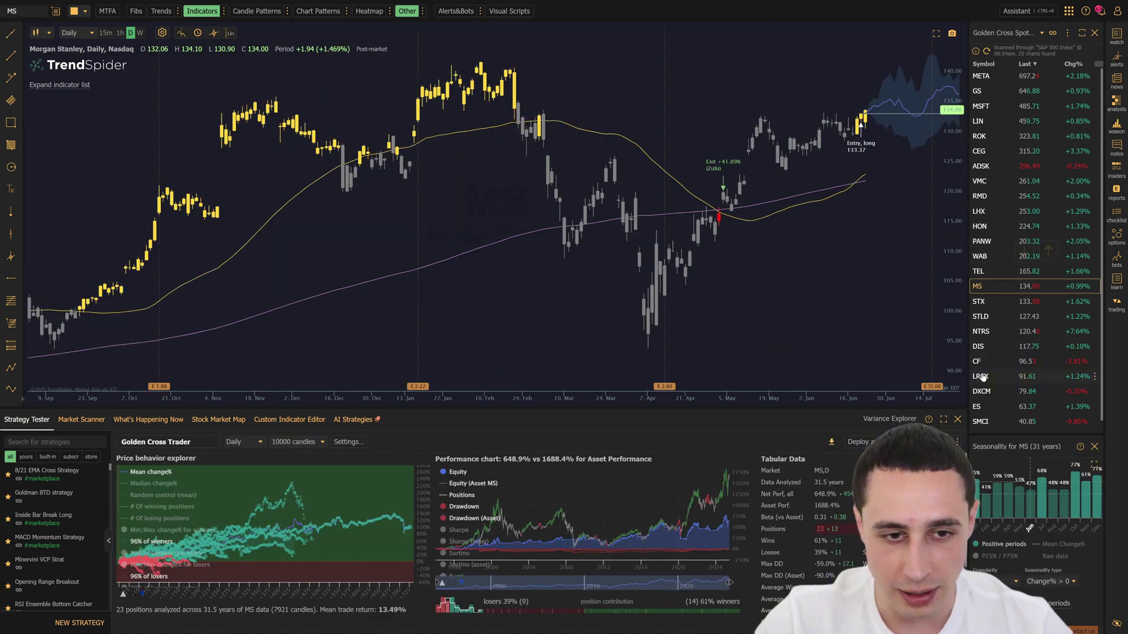
{"action": "left_click", "coordinate": [982, 377]}
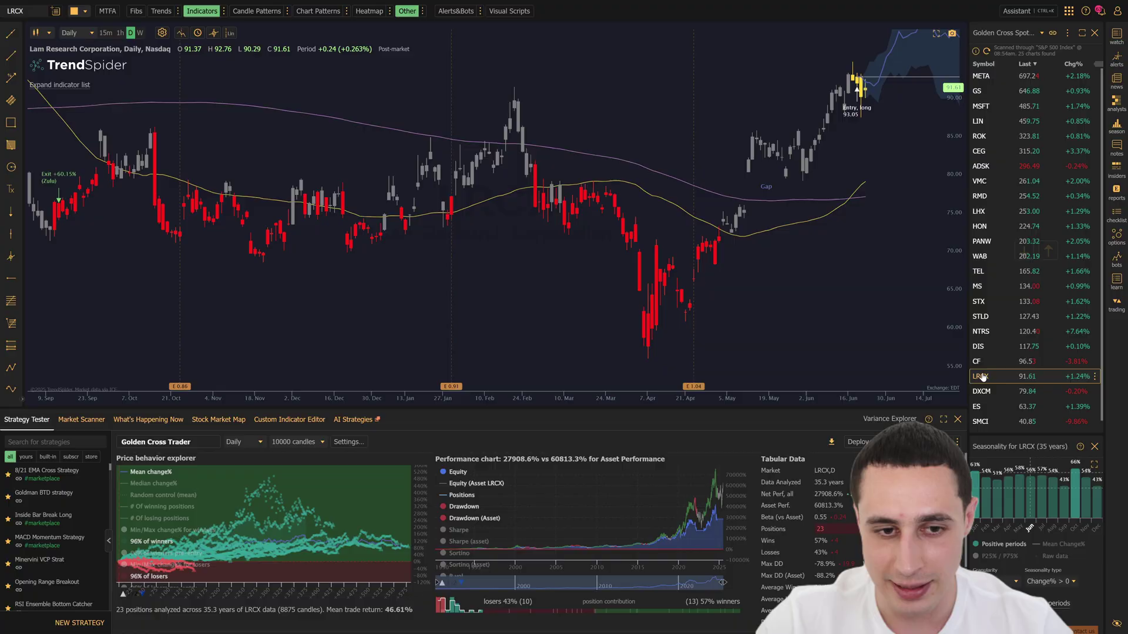